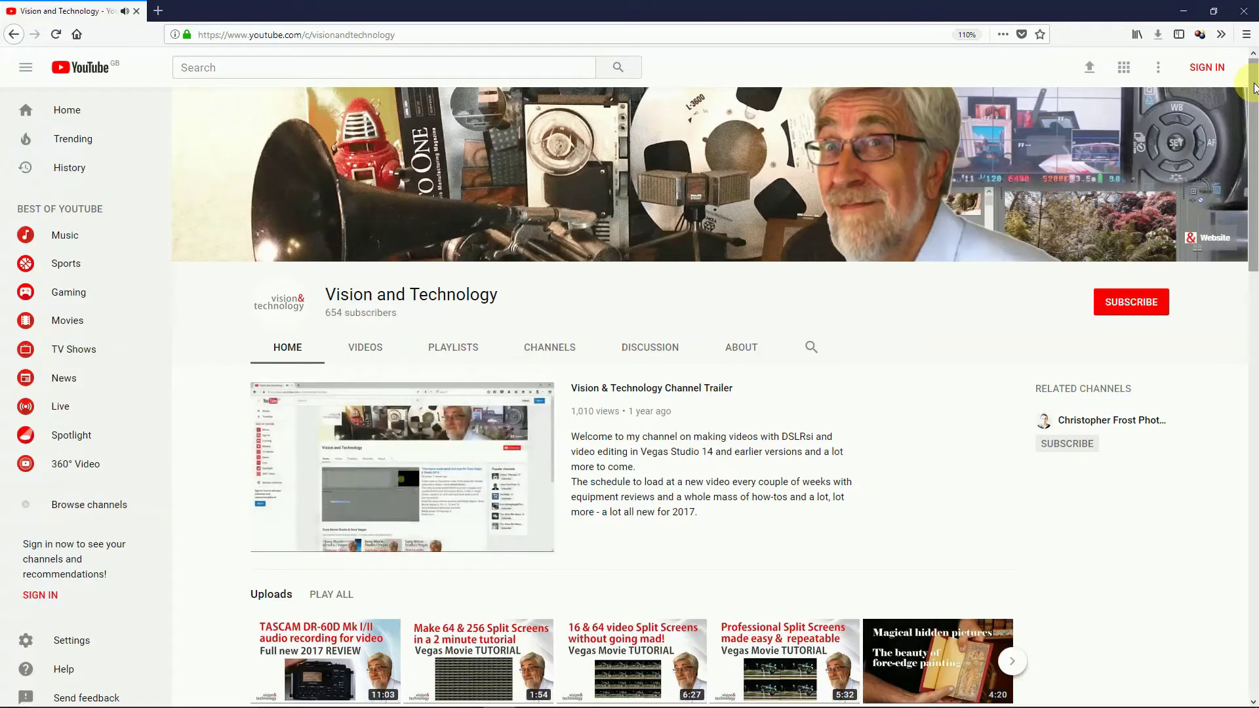
Step: Open Creator Studio for the Vision and Technology channel from the account menu
scroll(1254, 89, "down", 1)
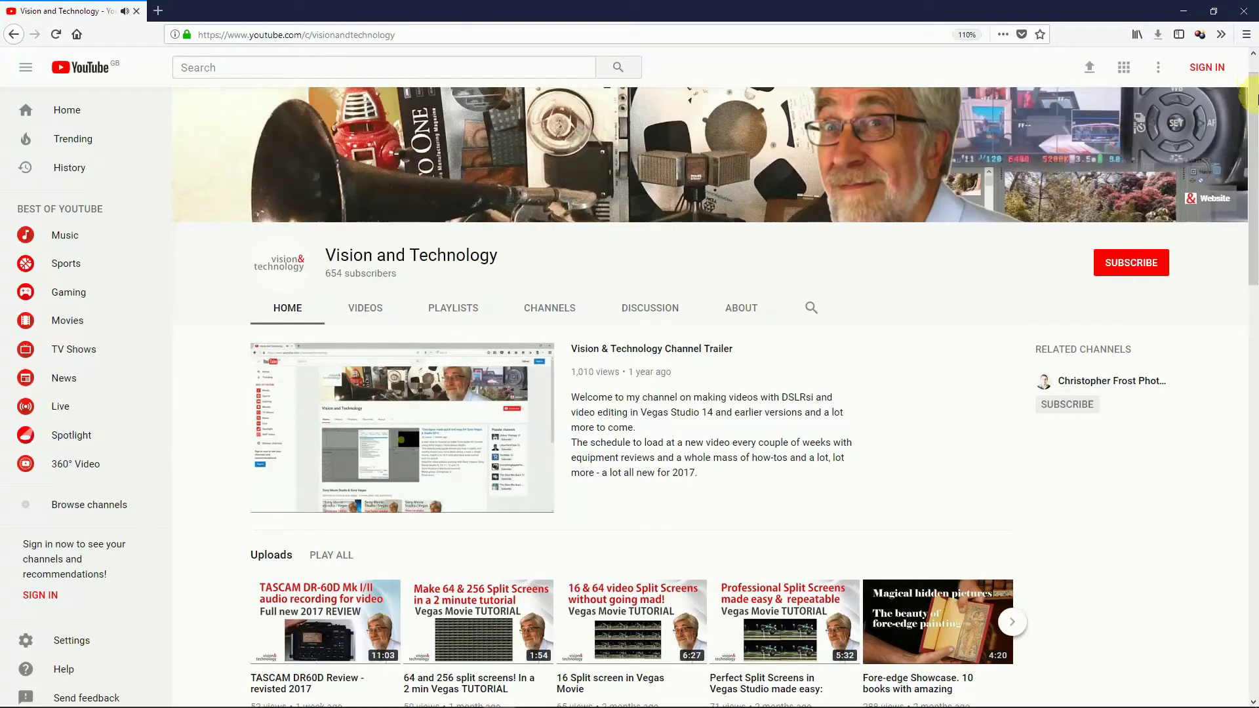
scroll(1252, 94, "up", 1)
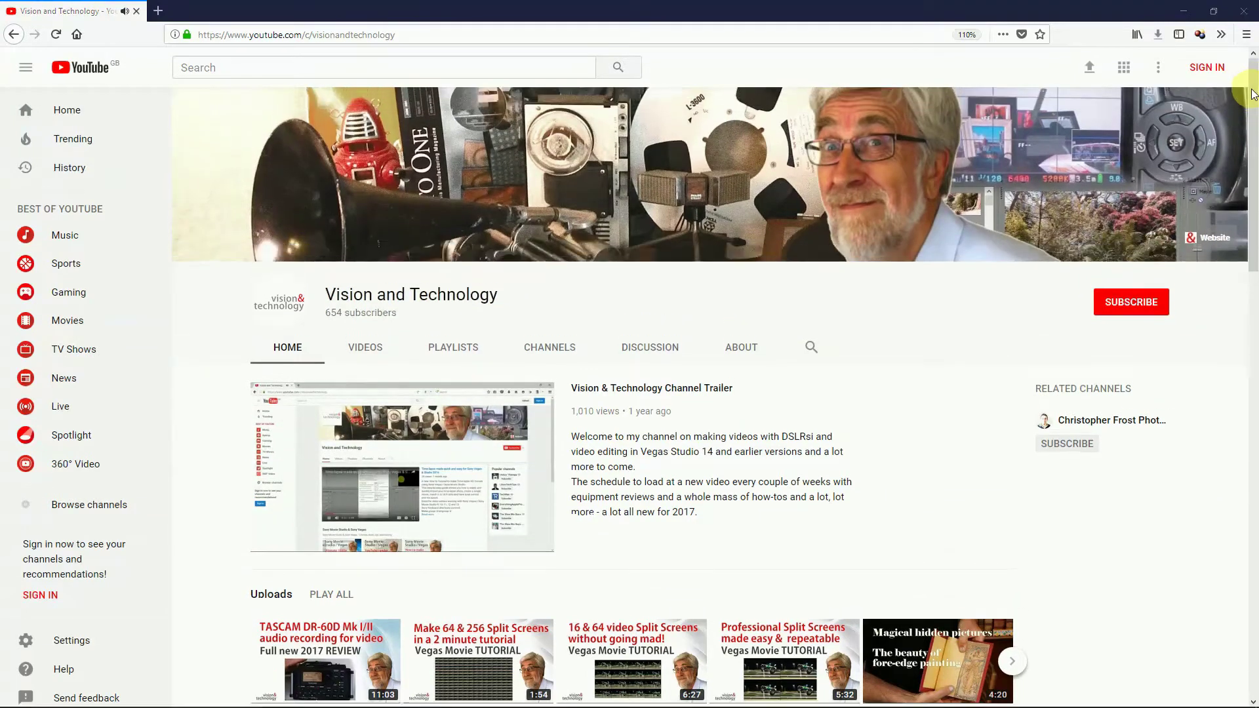
scroll(1249, 91, "down", 2)
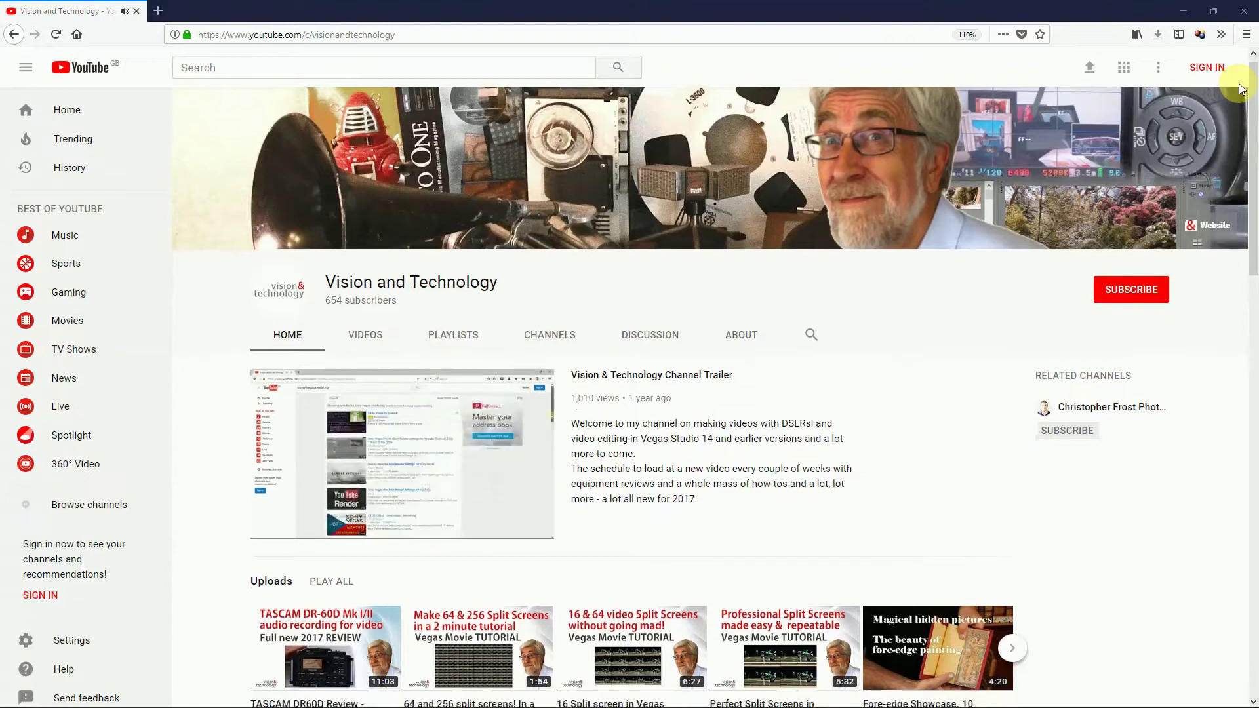
scroll(1246, 90, "down", 6)
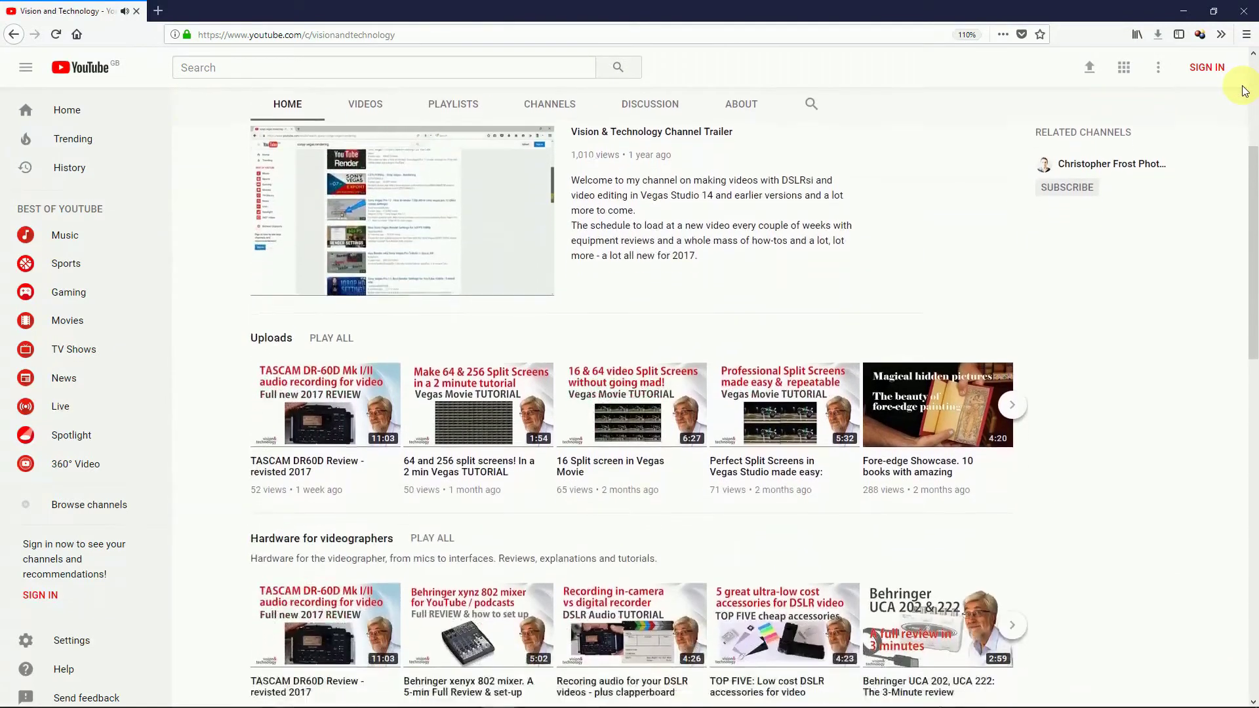
scroll(1245, 91, "down", 5)
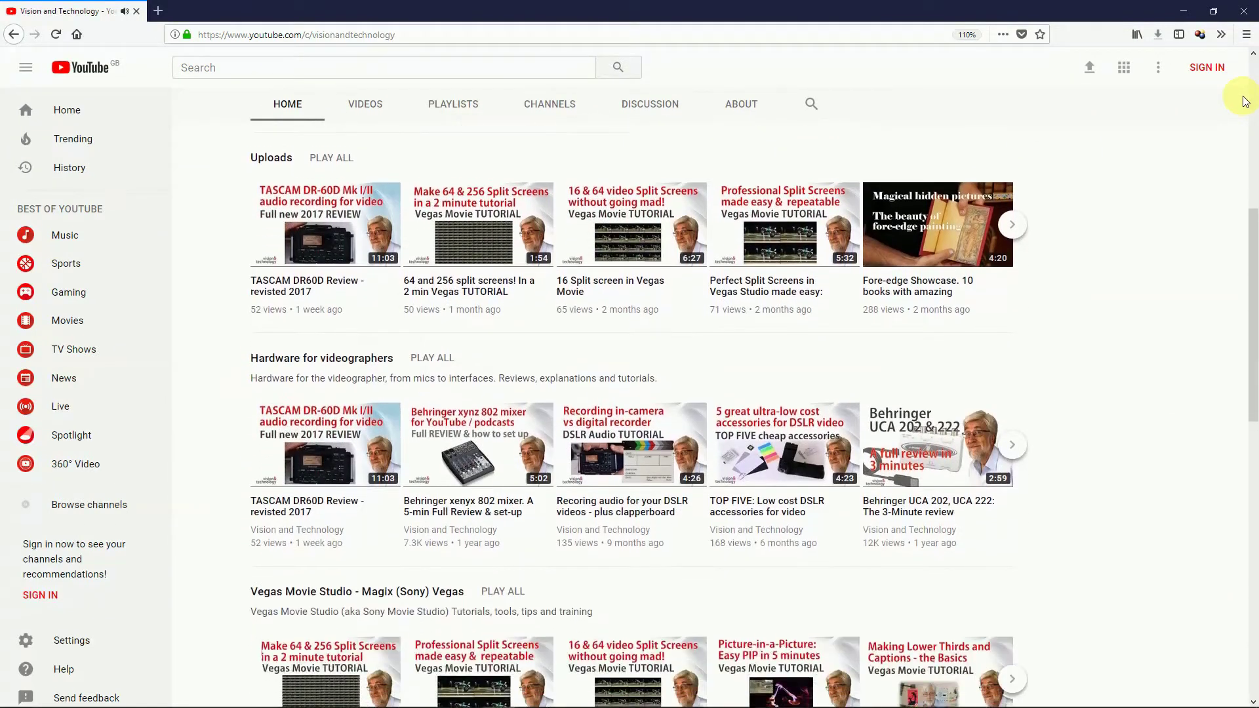
scroll(1246, 102, "down", 4)
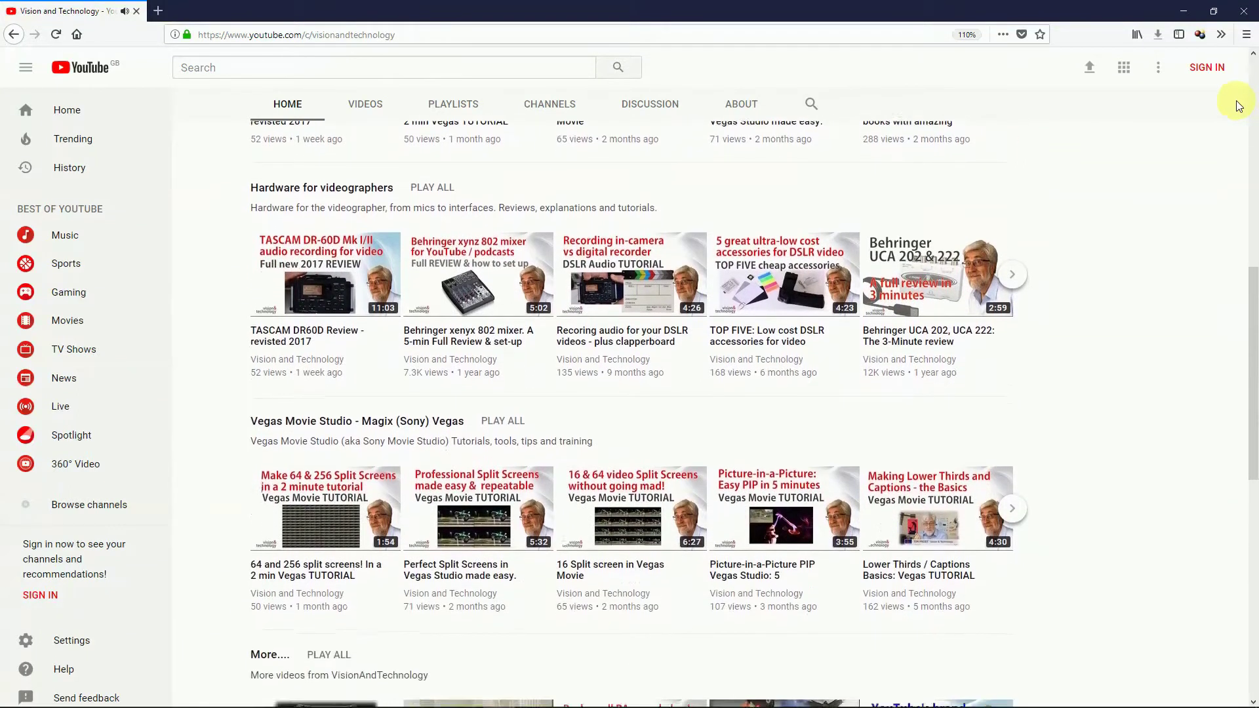
scroll(1239, 105, "down", 4)
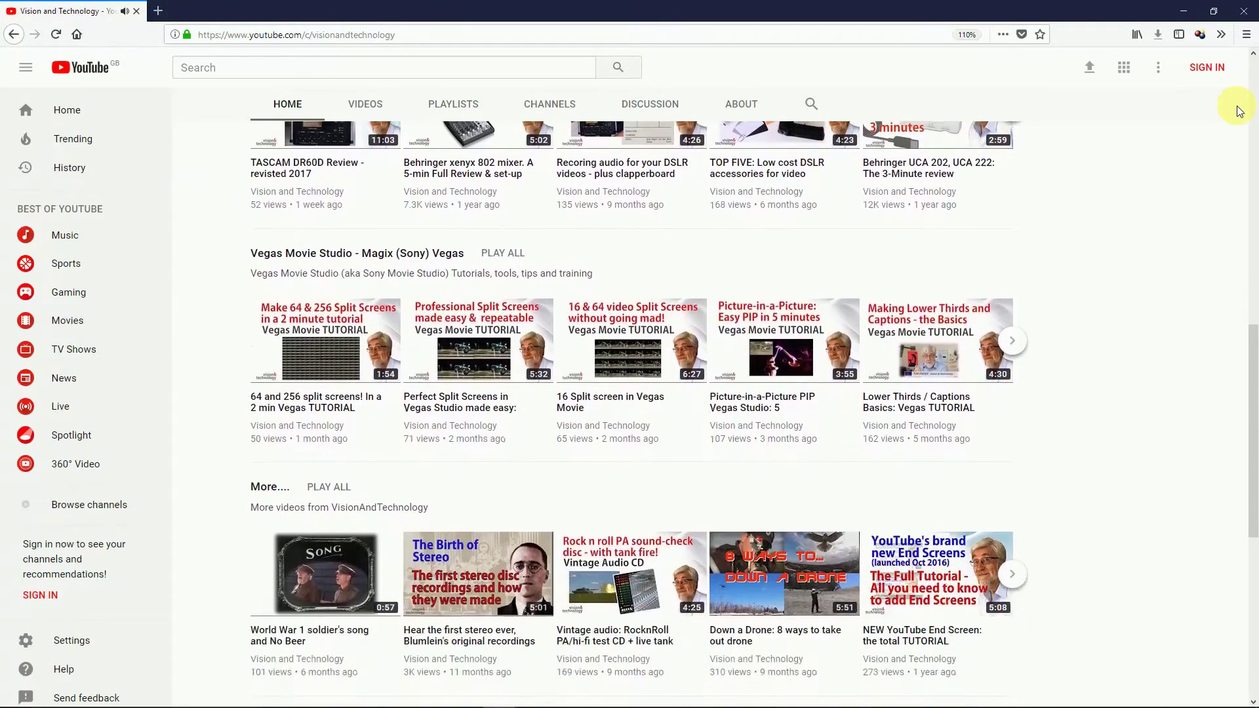
scroll(1238, 111, "down", 3)
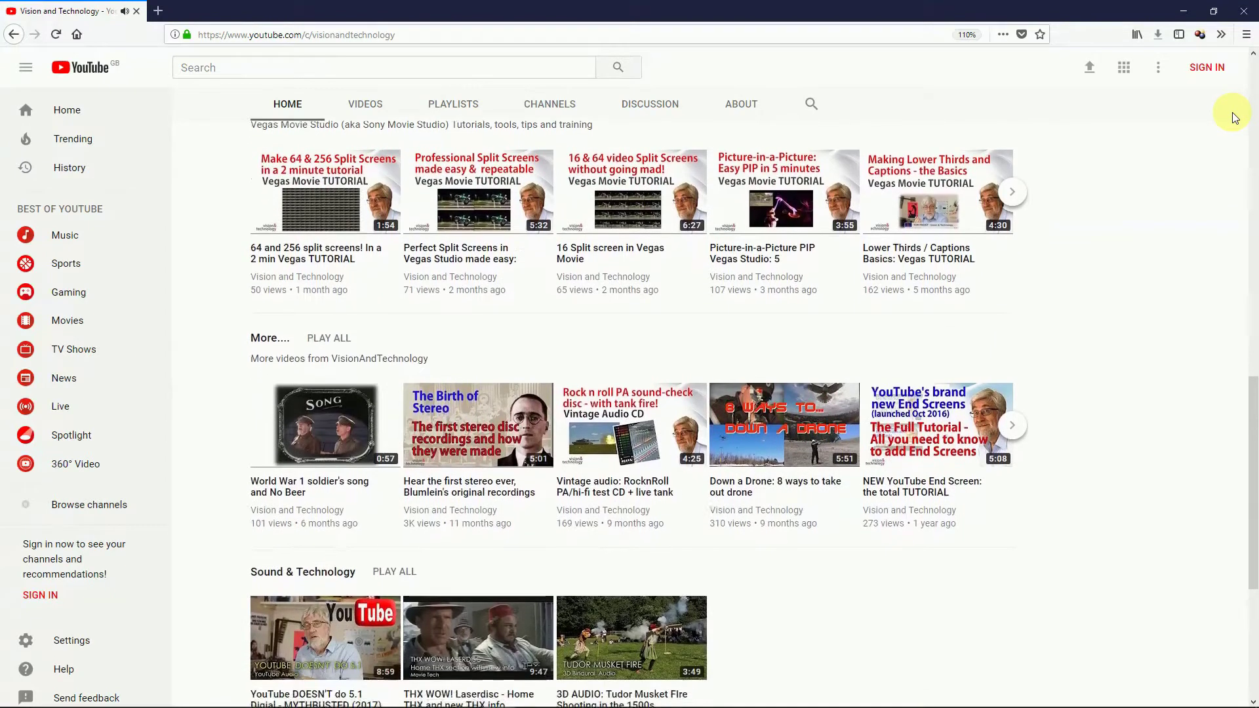
scroll(1226, 117, "down", 4)
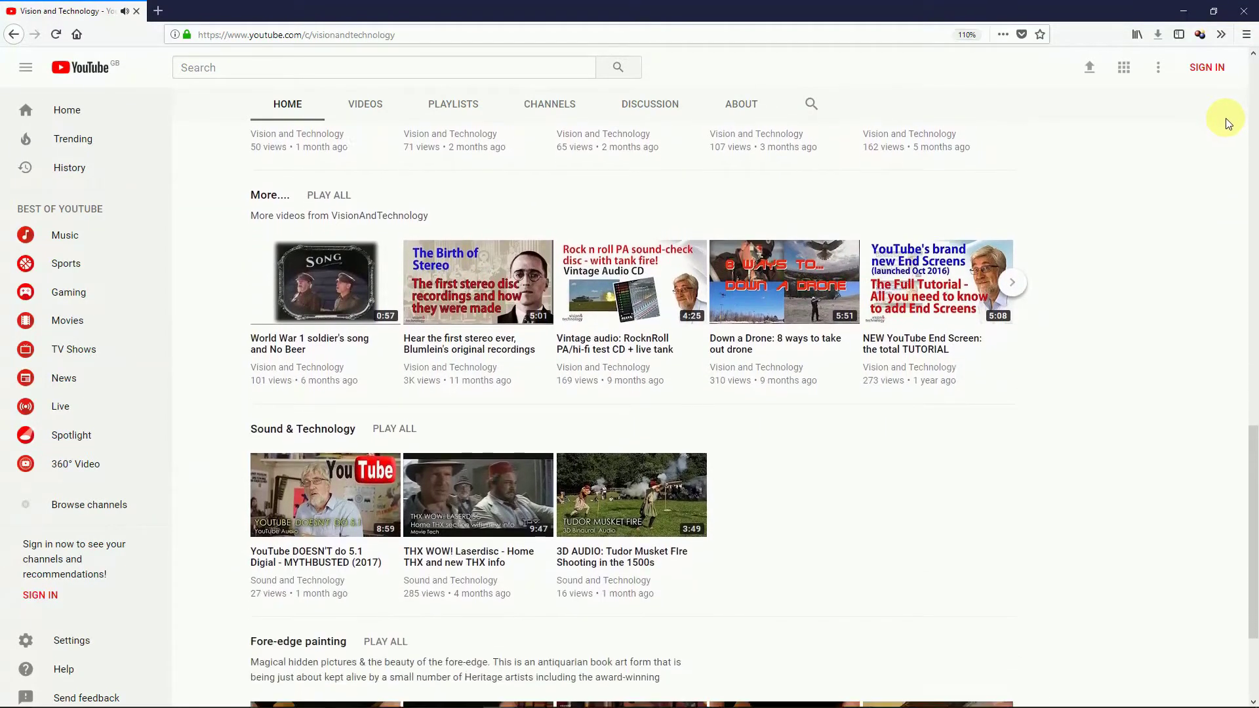
scroll(1225, 118, "down", 3)
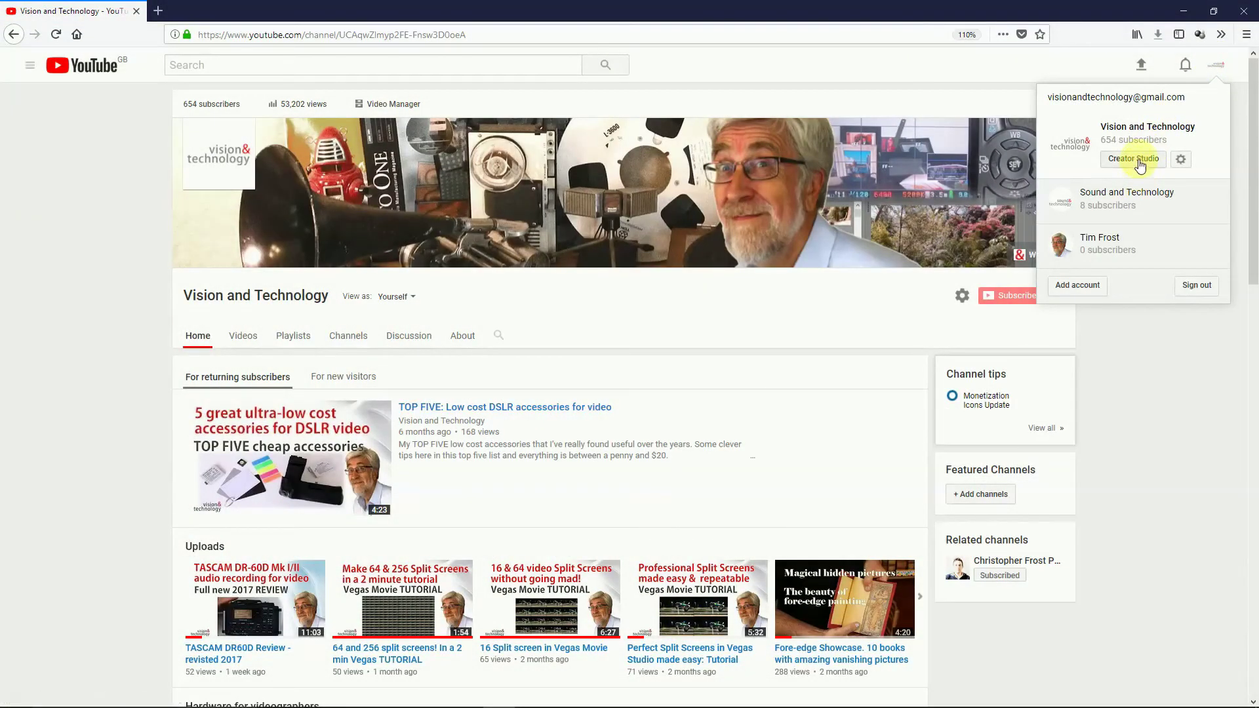
left_click(1140, 164)
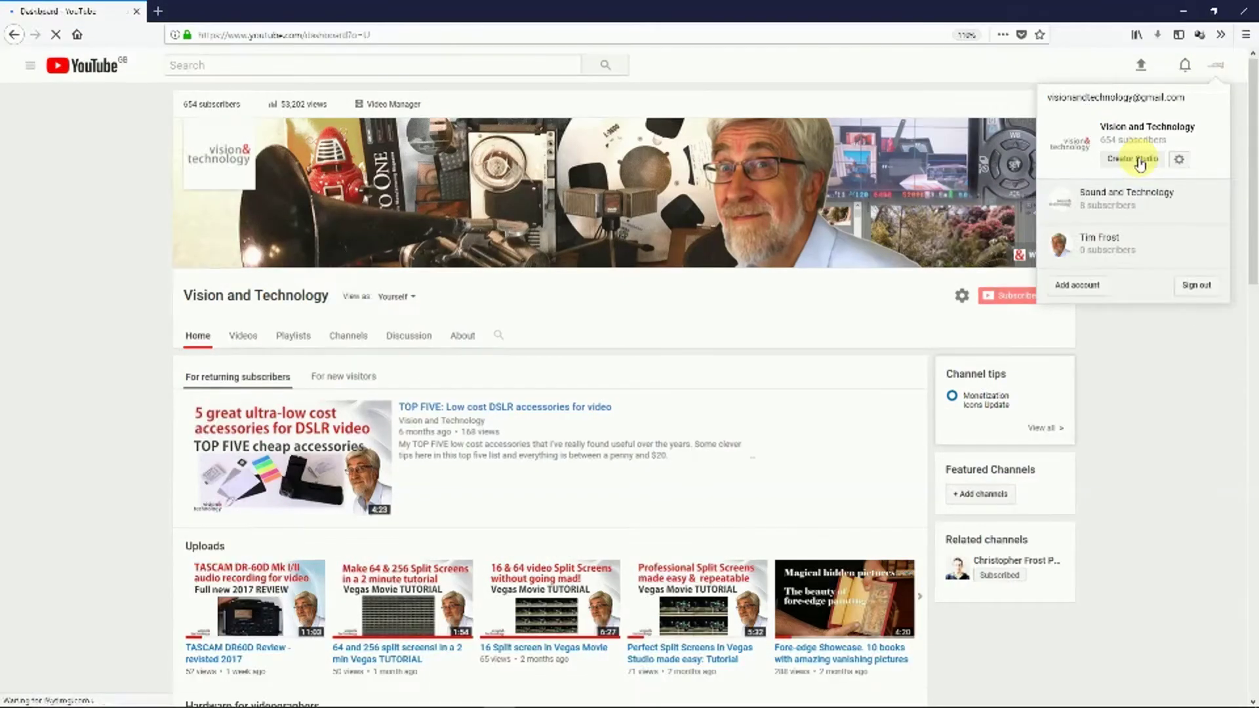
Step: In Video Manager's Playlists, open the 'Vegas Movie Studio - Magix (Sony) Vegas' playlist
left_click(267, 181)
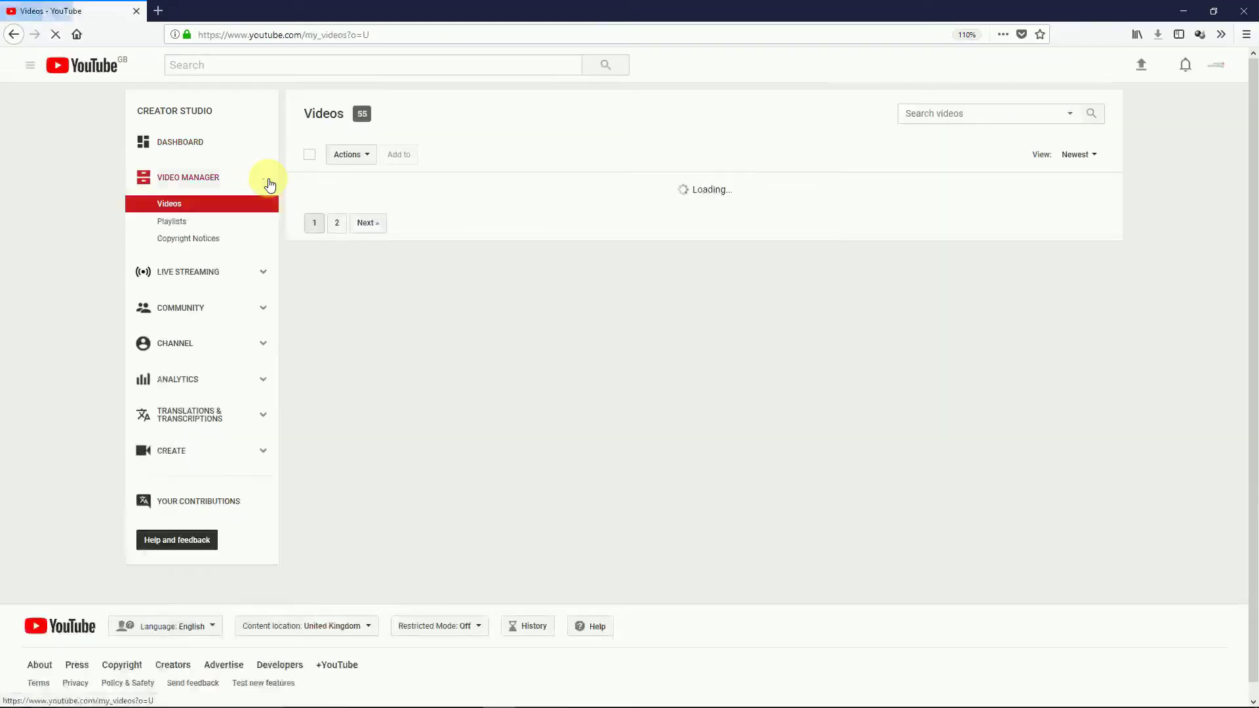
left_click(247, 226)
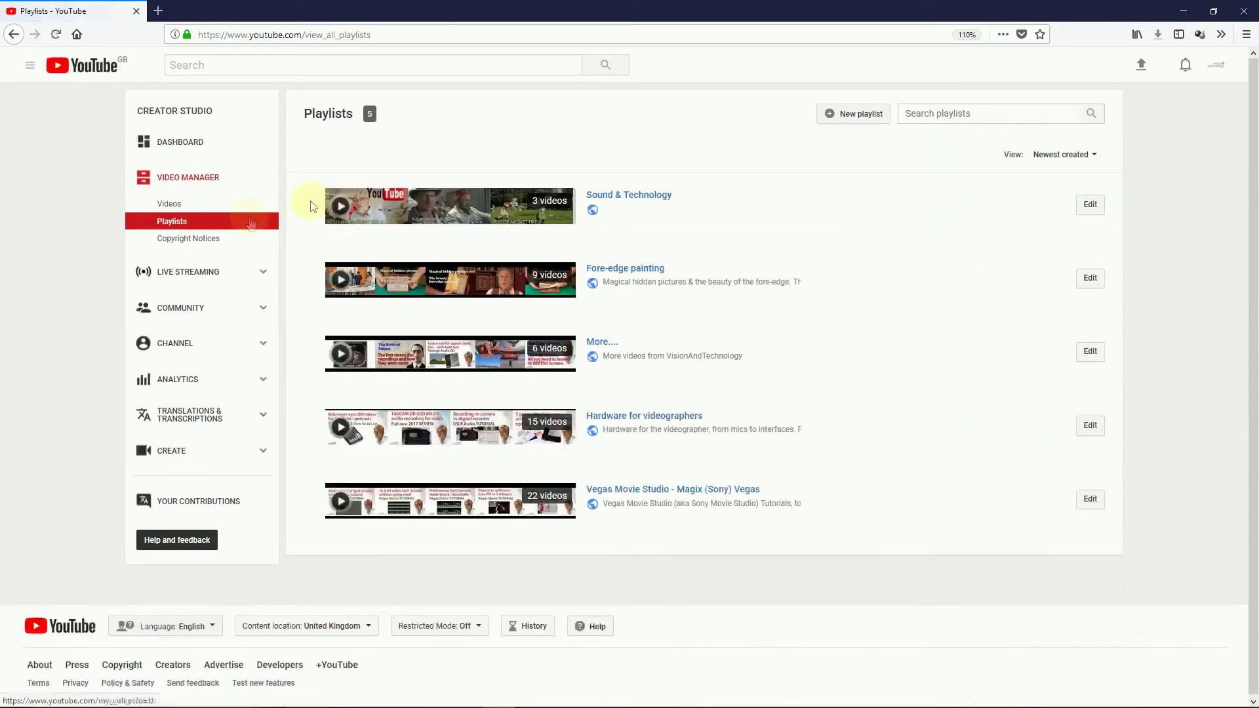
left_click(628, 488)
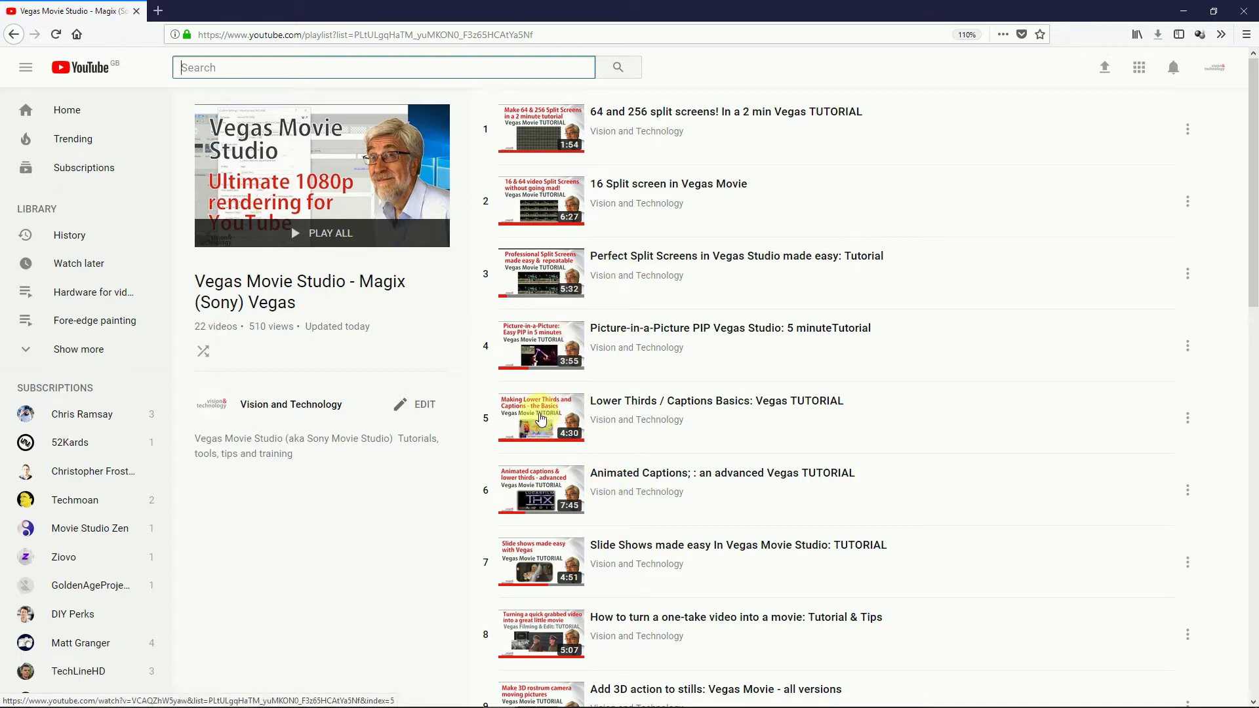
Step: Edit the Vegas Movie Studio playlist and open its Playlist settings dialog
left_click(422, 405)
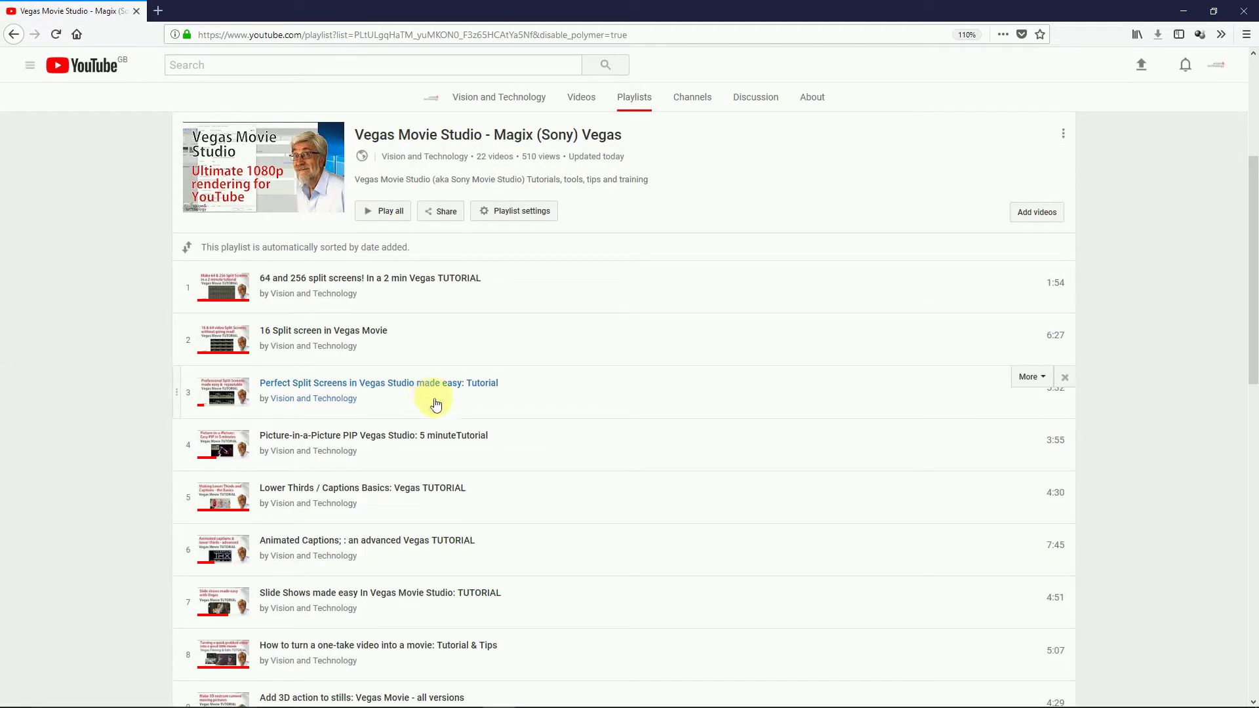
left_click(524, 217)
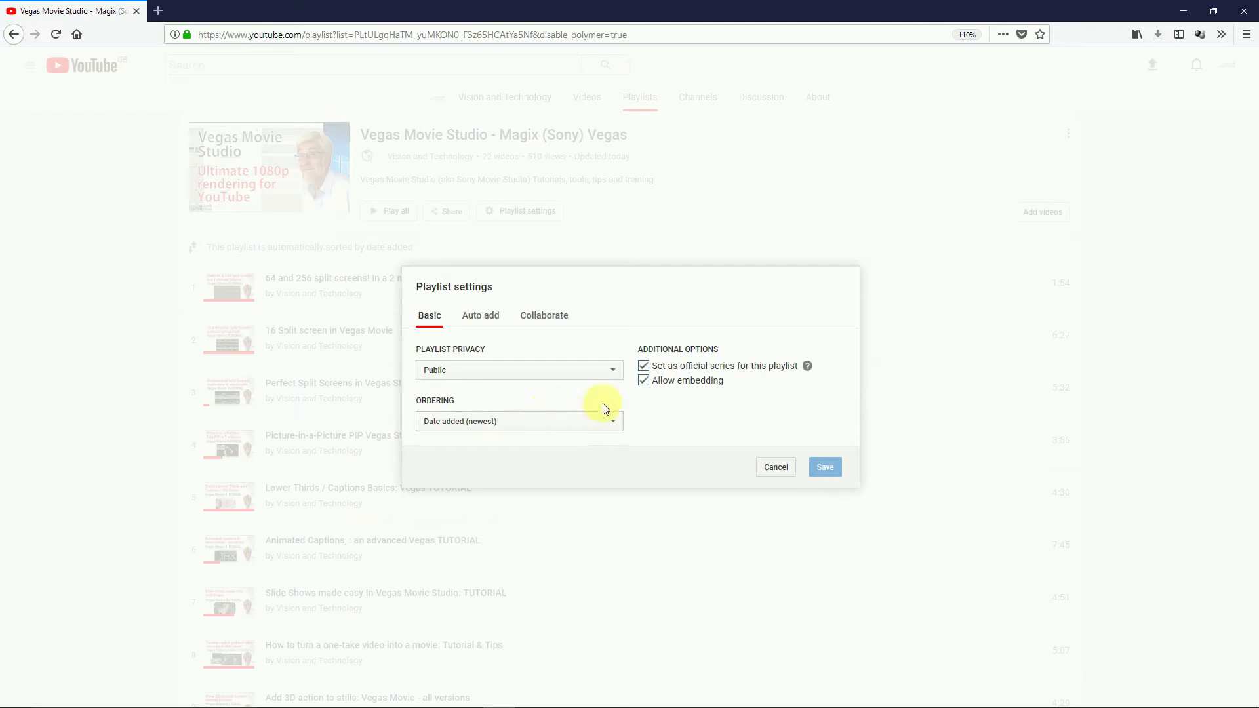
Step: Set playlist ordering to Manual, keep 'Add new videos to top of playlist' ticked, and save
left_click(613, 422)
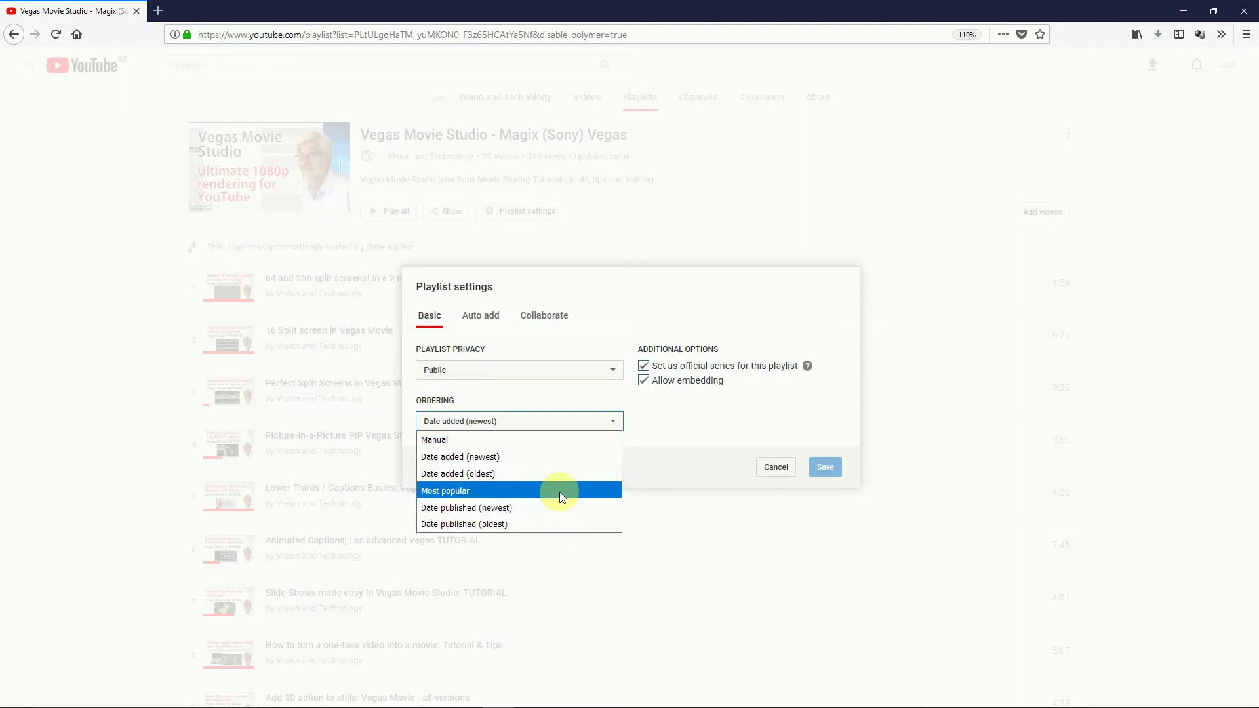
left_click(555, 440)
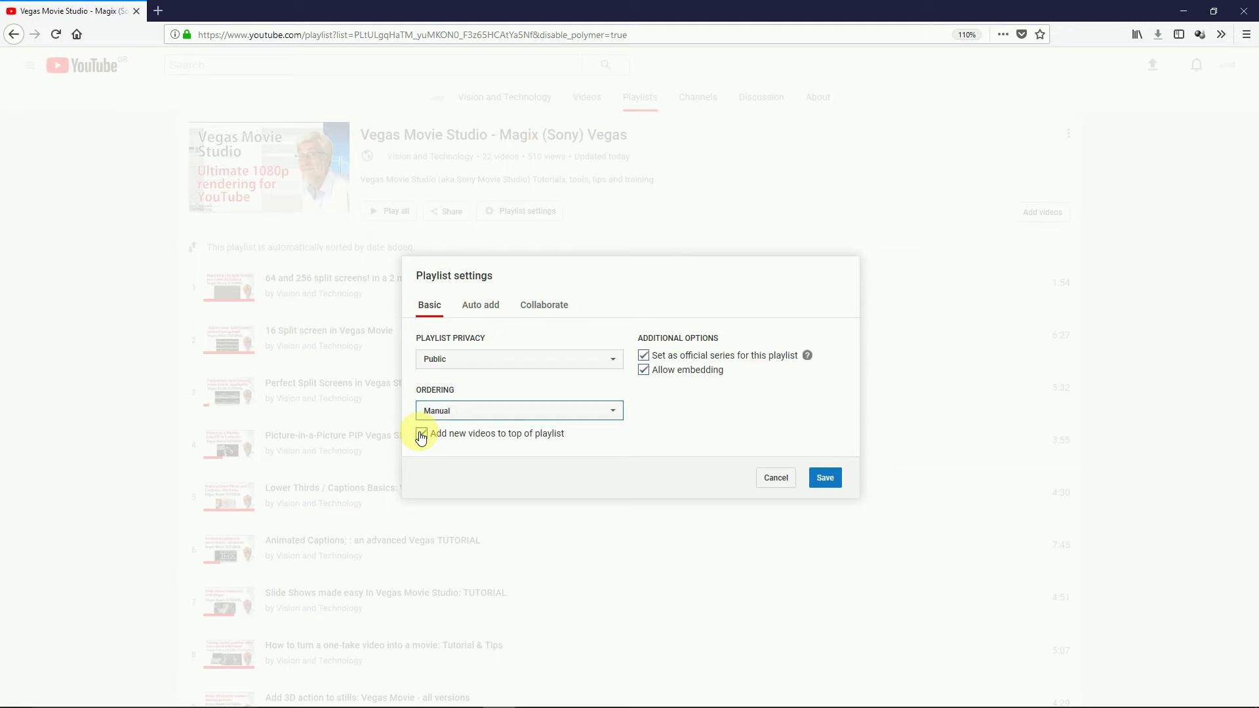
left_click(825, 478)
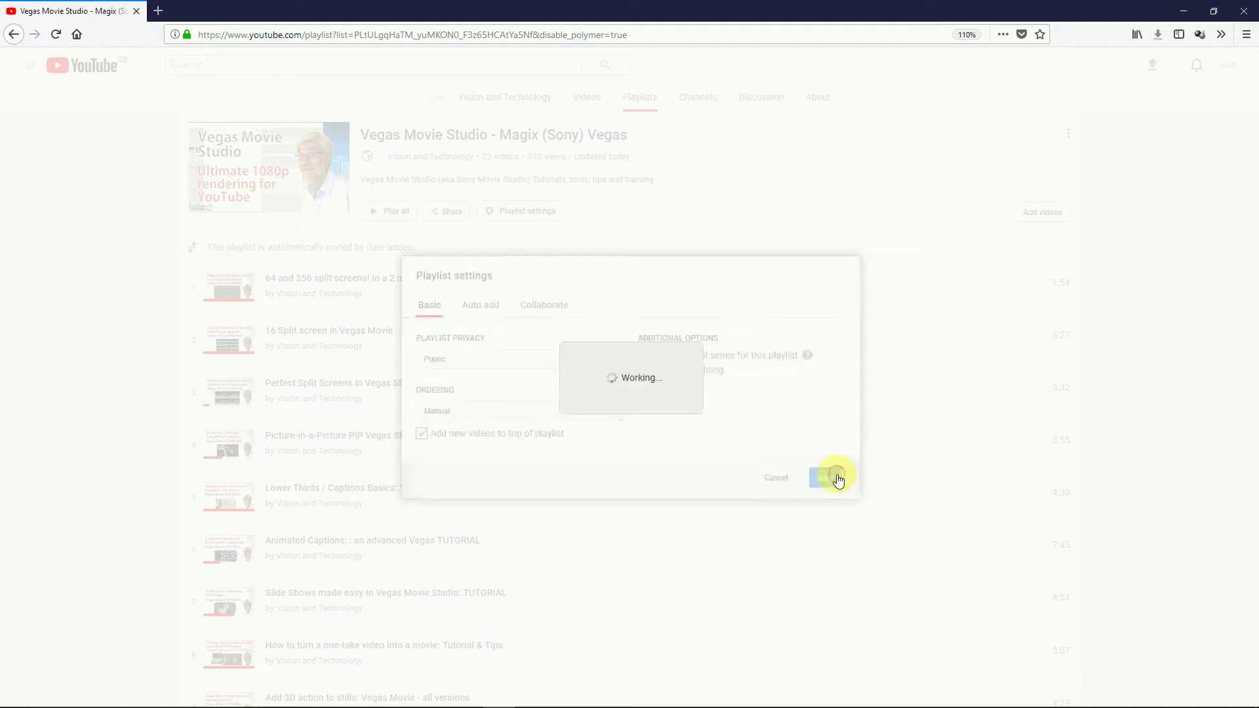
left_click(597, 410)
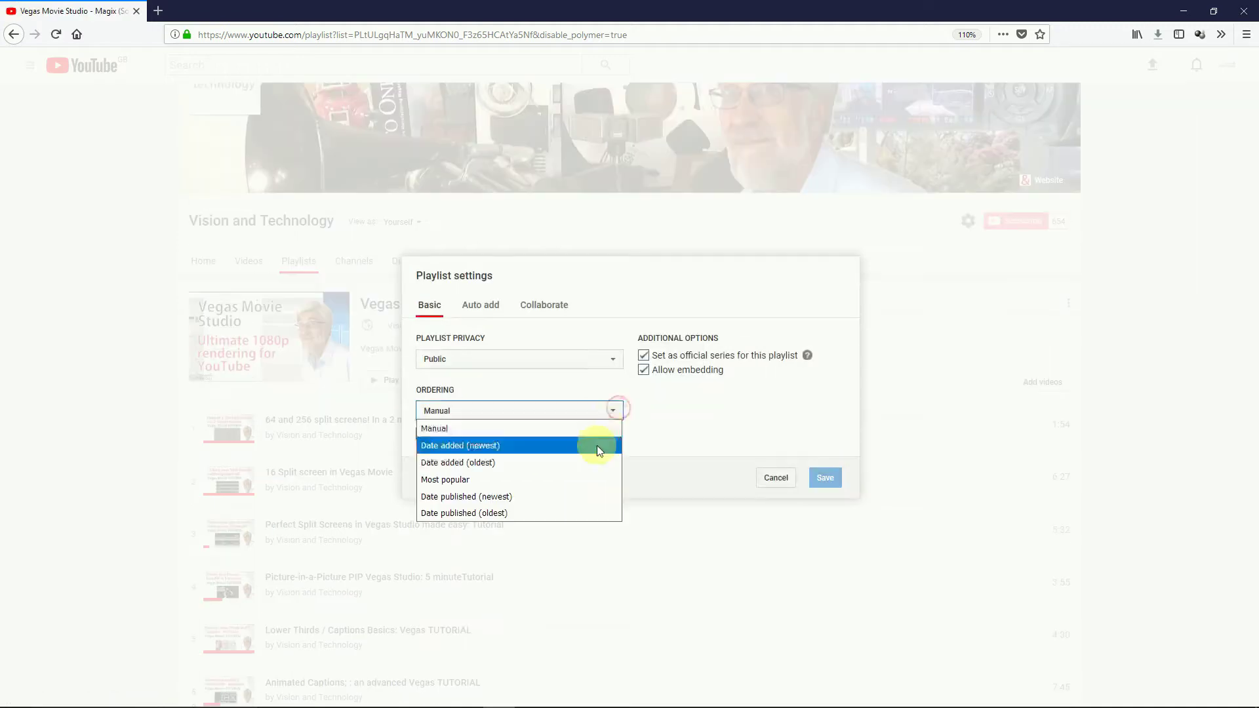
left_click(582, 481)
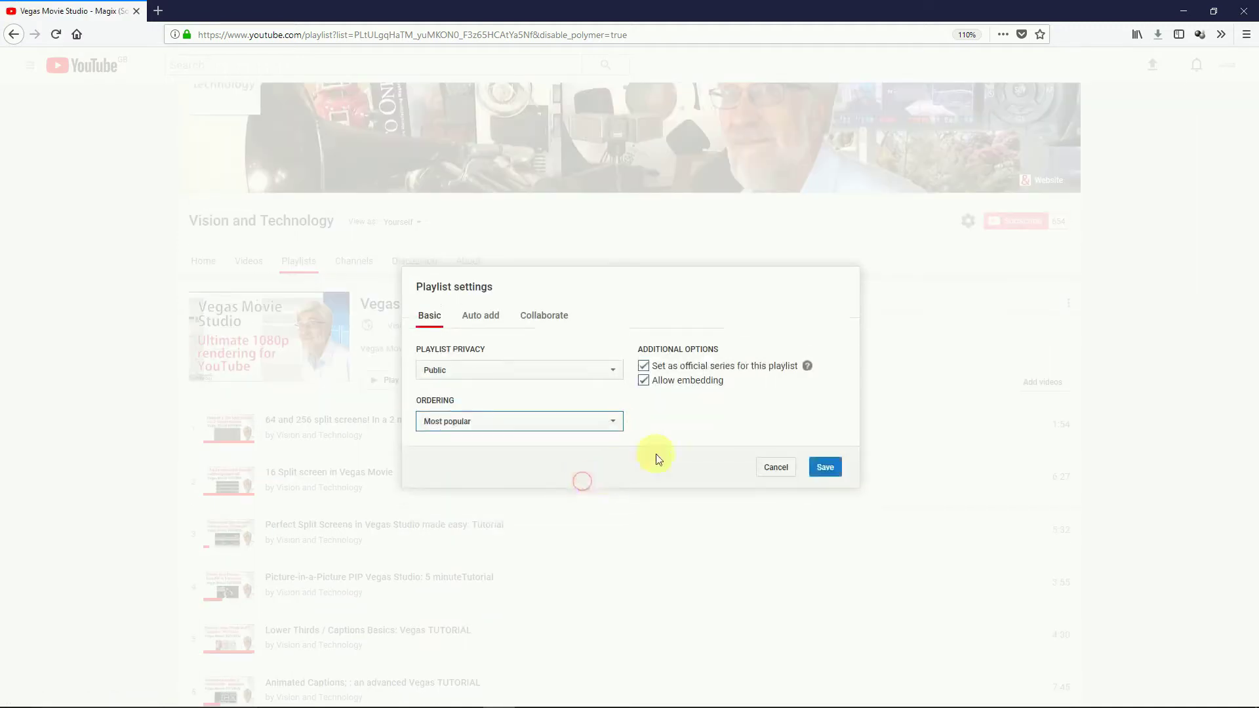
left_click(831, 467)
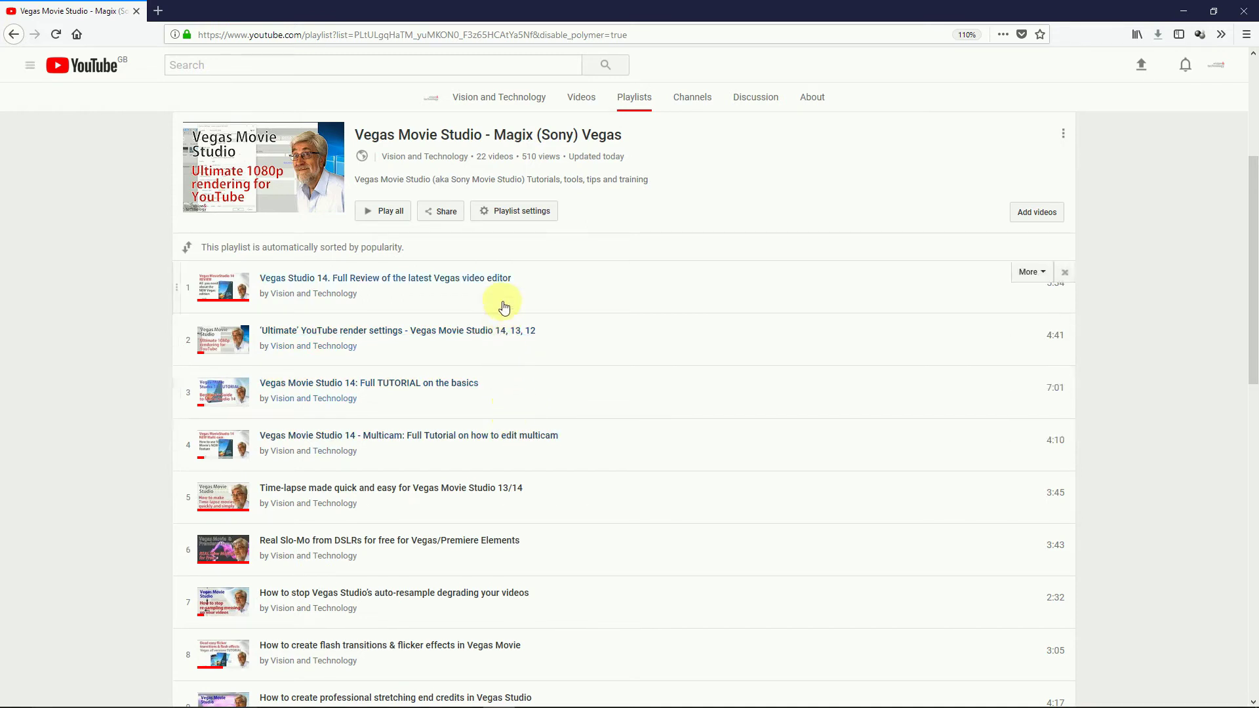
Step: Change the playlist ordering from Most popular to Manual in Playlist settings and save it
left_click(520, 216)
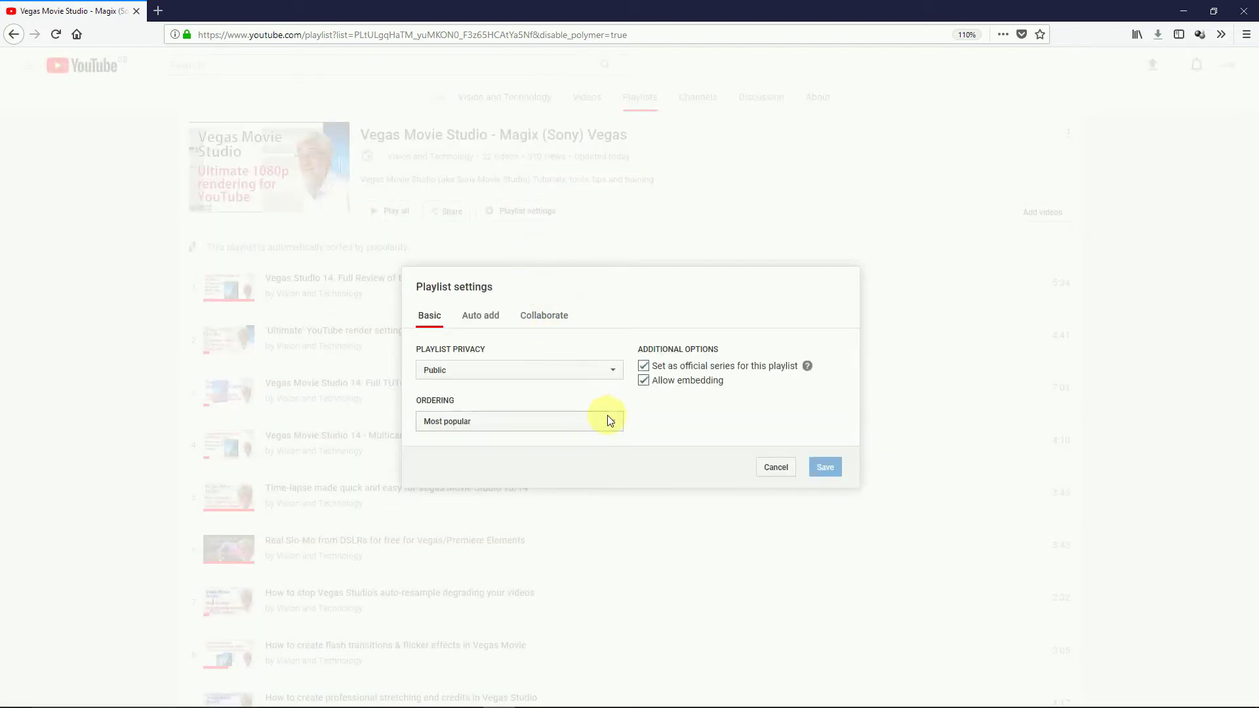
left_click(619, 424)
left_click(603, 444)
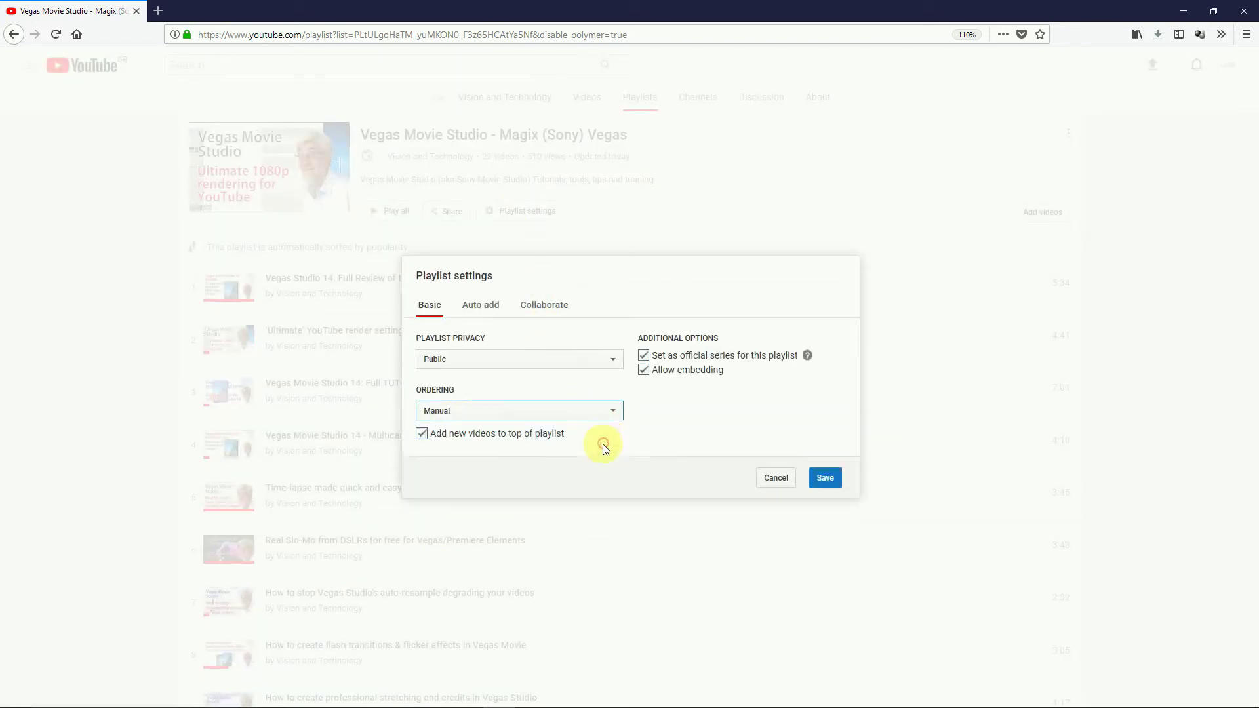
left_click(824, 479)
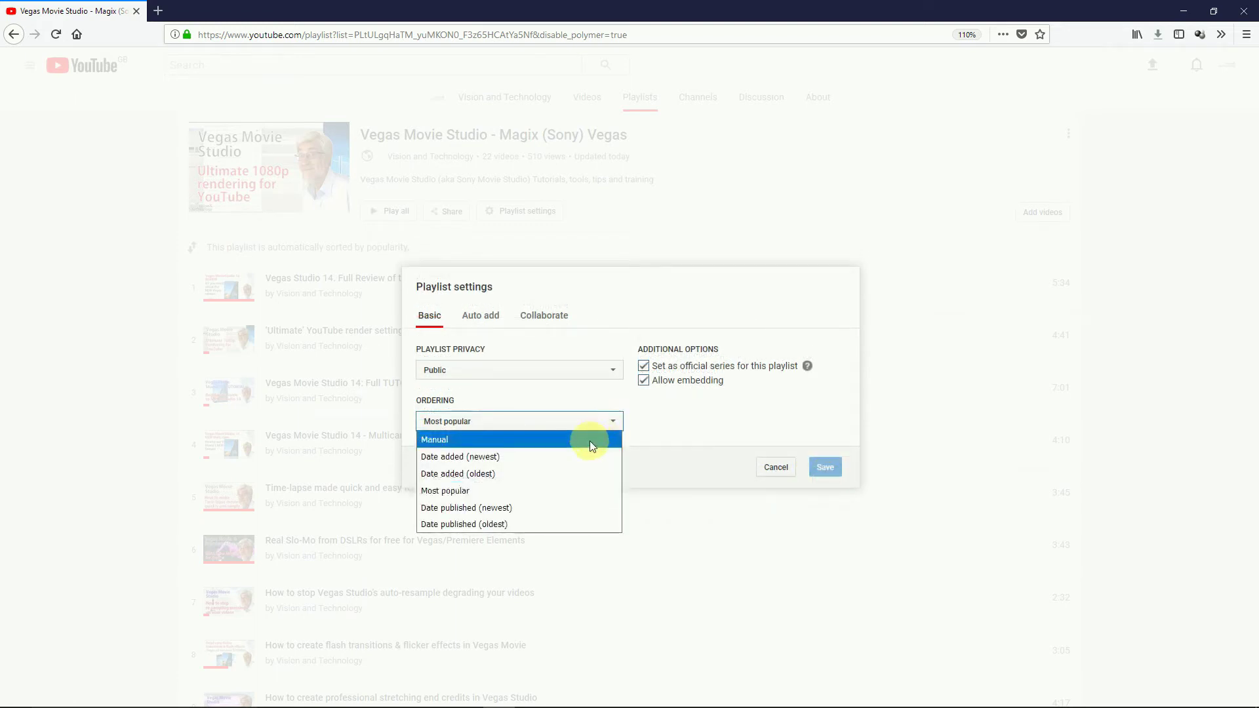
left_click(588, 440)
left_click(834, 480)
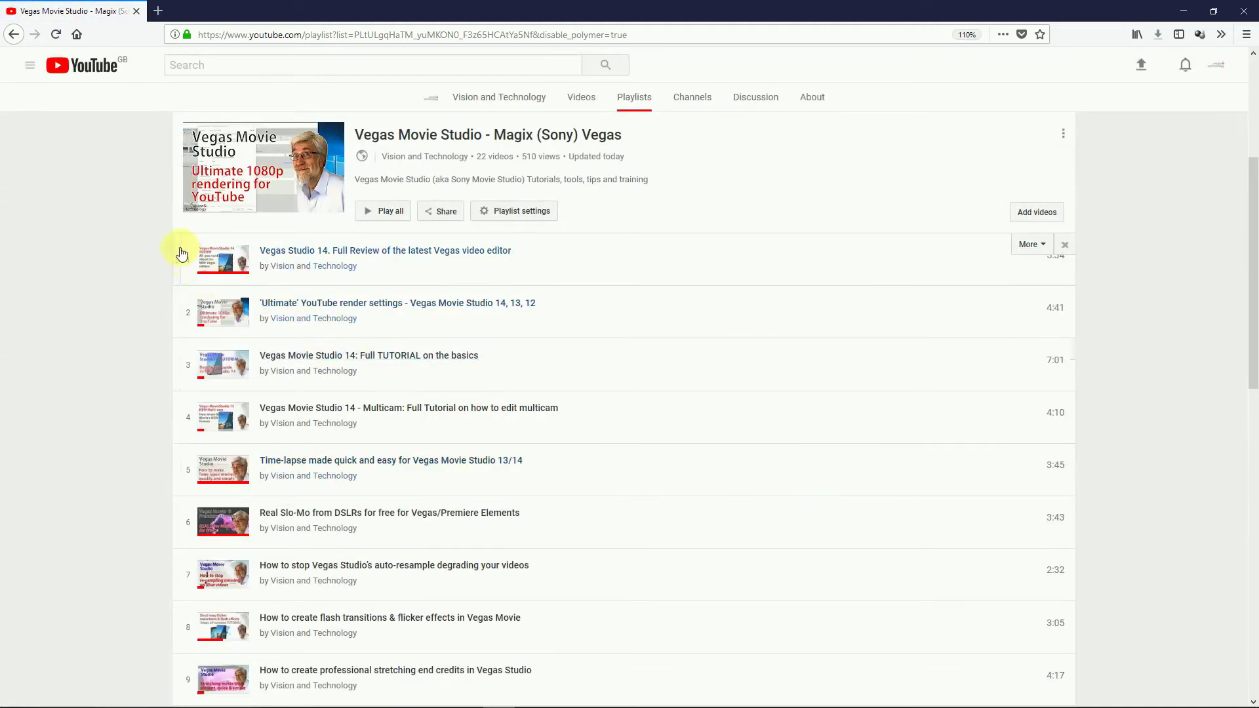
Step: Drag 'Vegas Studio 14. Full Review' from 12th down to last place, position 22
left_click_drag(177, 260, 176, 697)
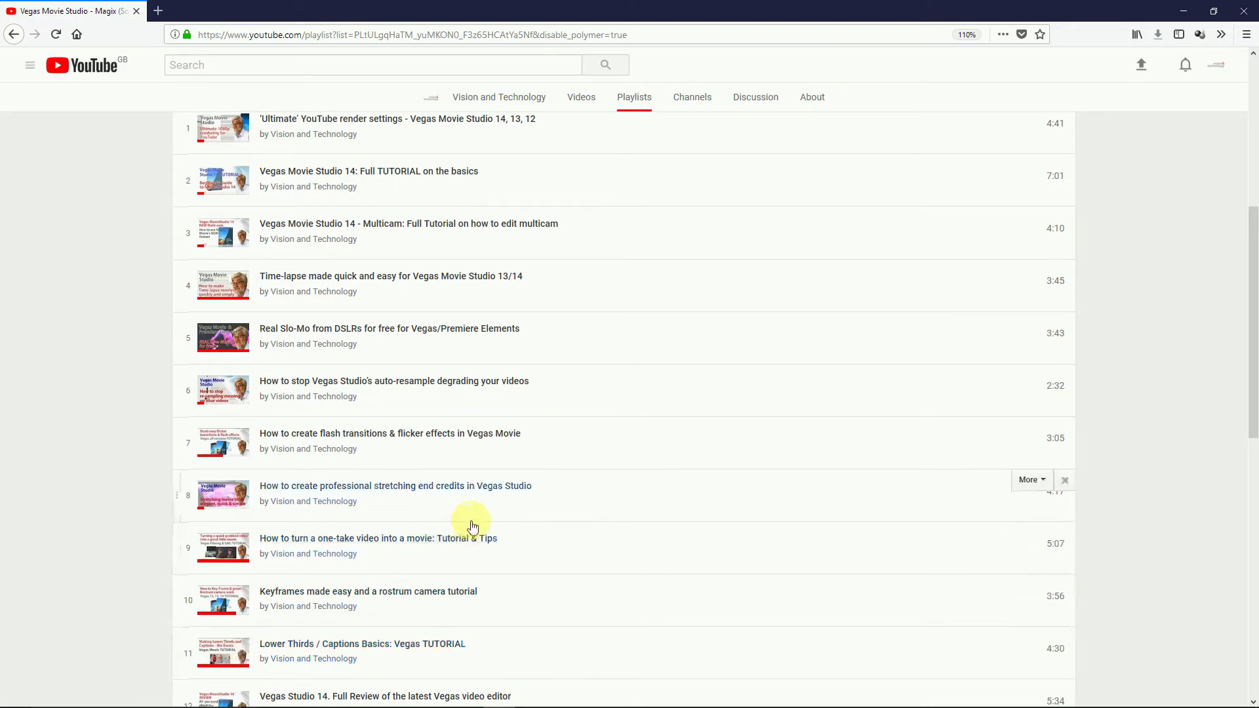
scroll(472, 527, "down", 5)
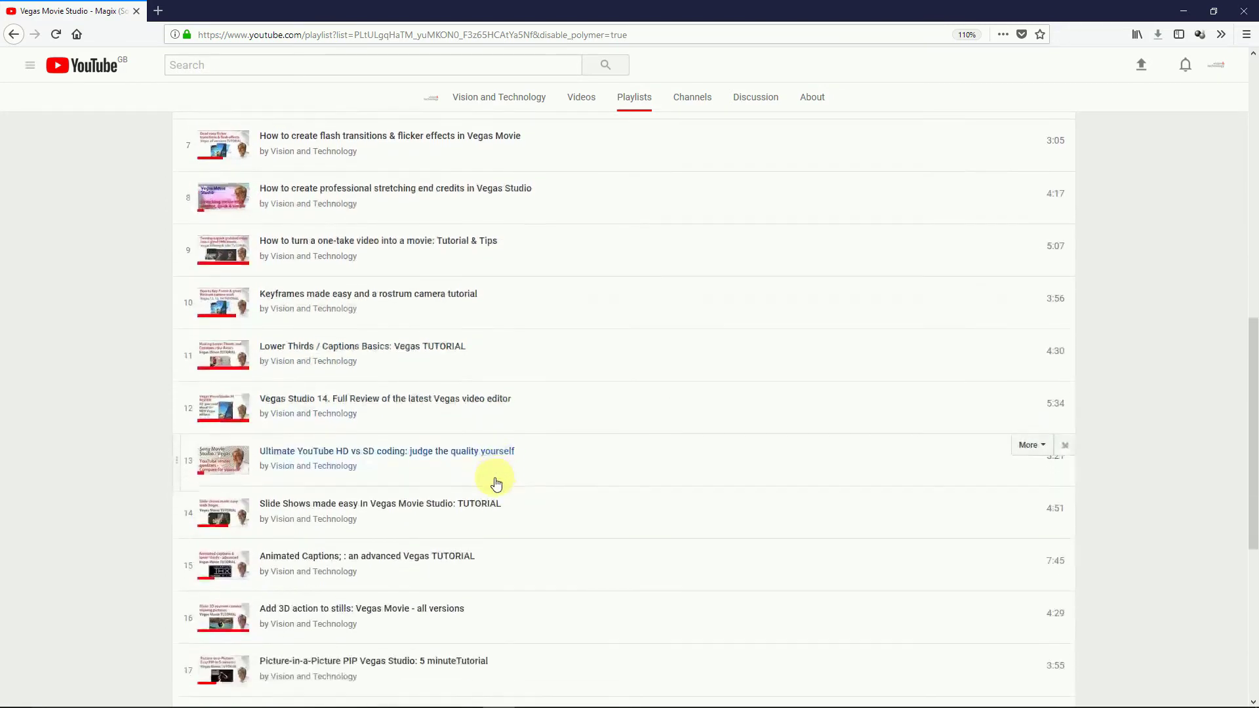
scroll(496, 484, "down", 4)
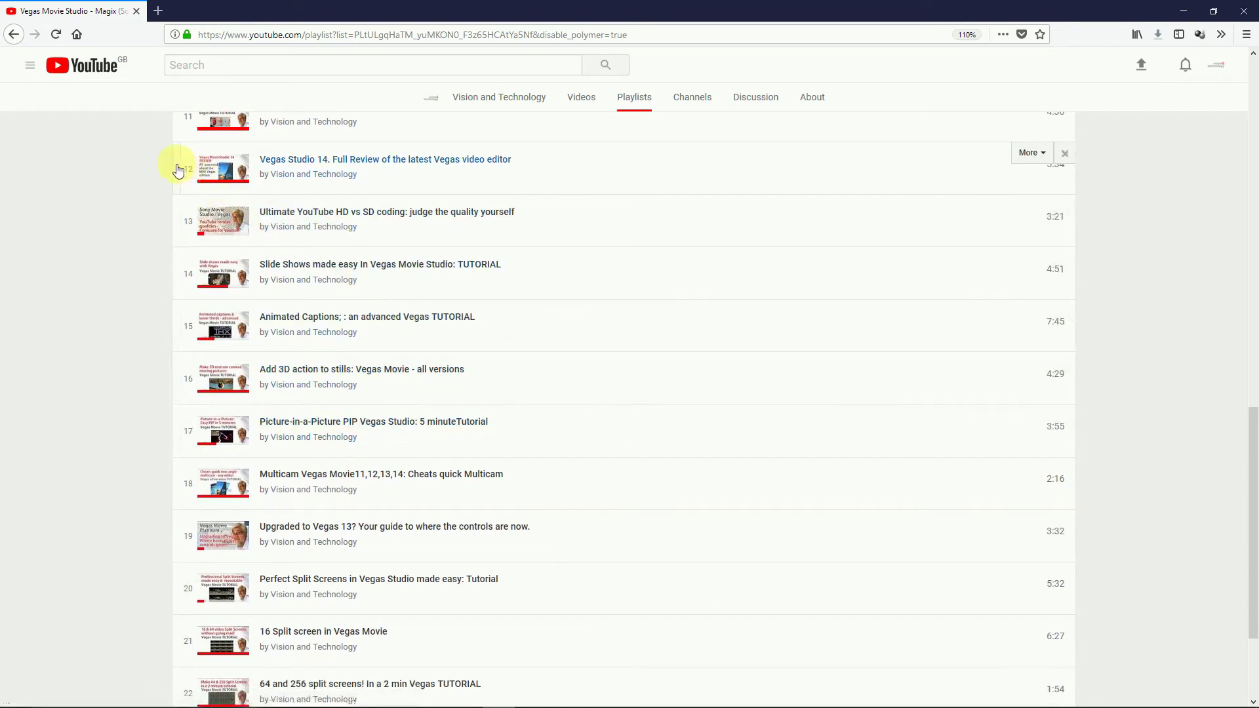
left_click_drag(178, 170, 202, 706)
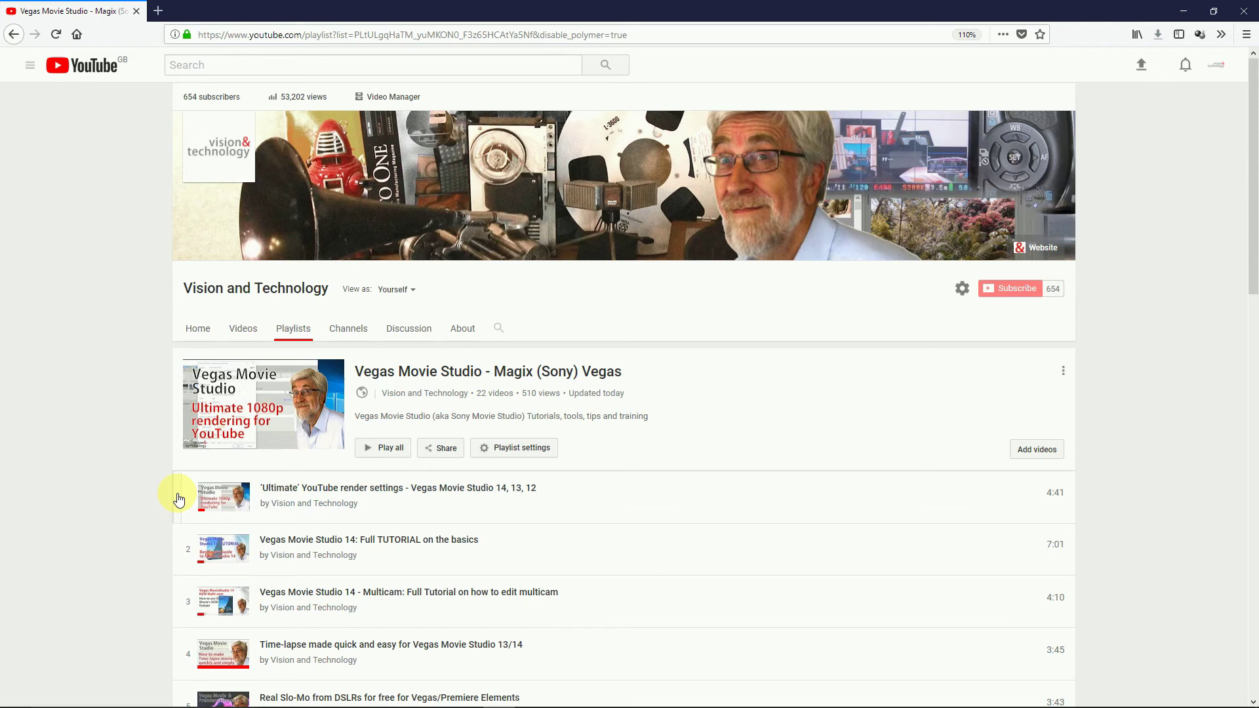
Step: Move the 'Ultimate' render settings video to position 21 and Real Slo-Mo to position 19
scroll(177, 500, "down", 6)
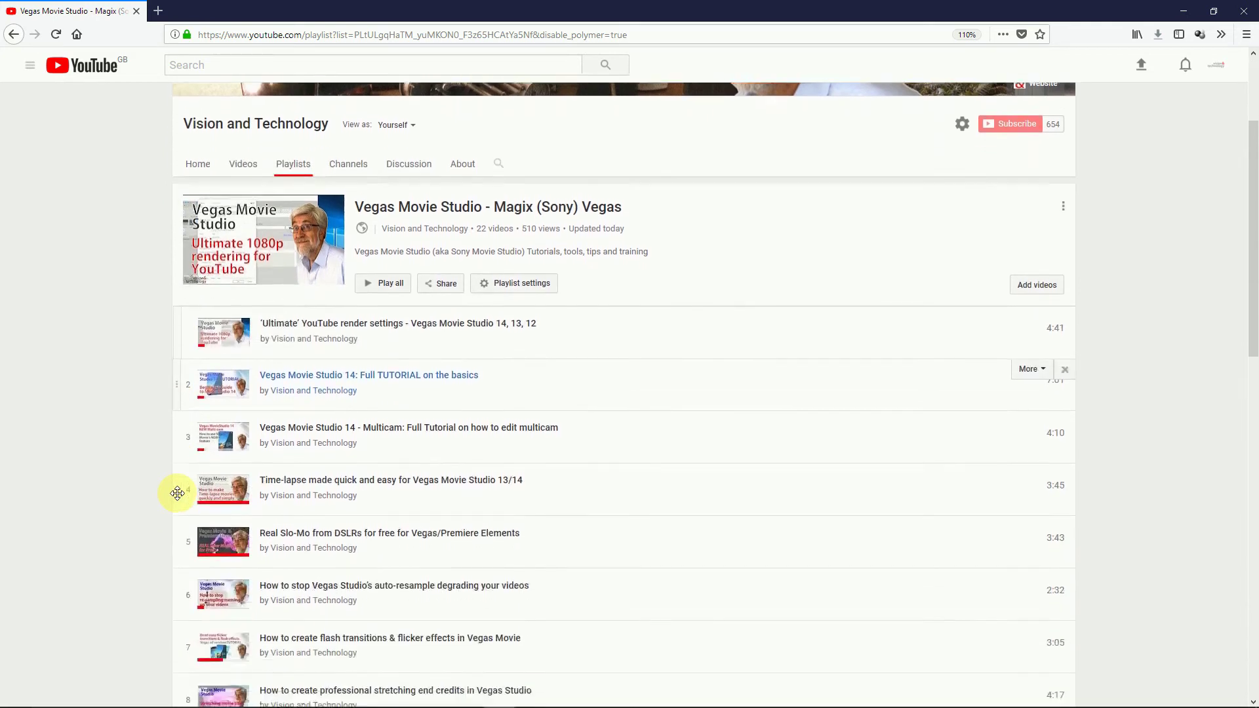
mouse_move(178, 493)
left_mouse_down()
mouse_move(230, 522)
mouse_move(212, 522)
mouse_move(221, 501)
mouse_move(205, 514)
mouse_move(183, 491)
left_mouse_up()
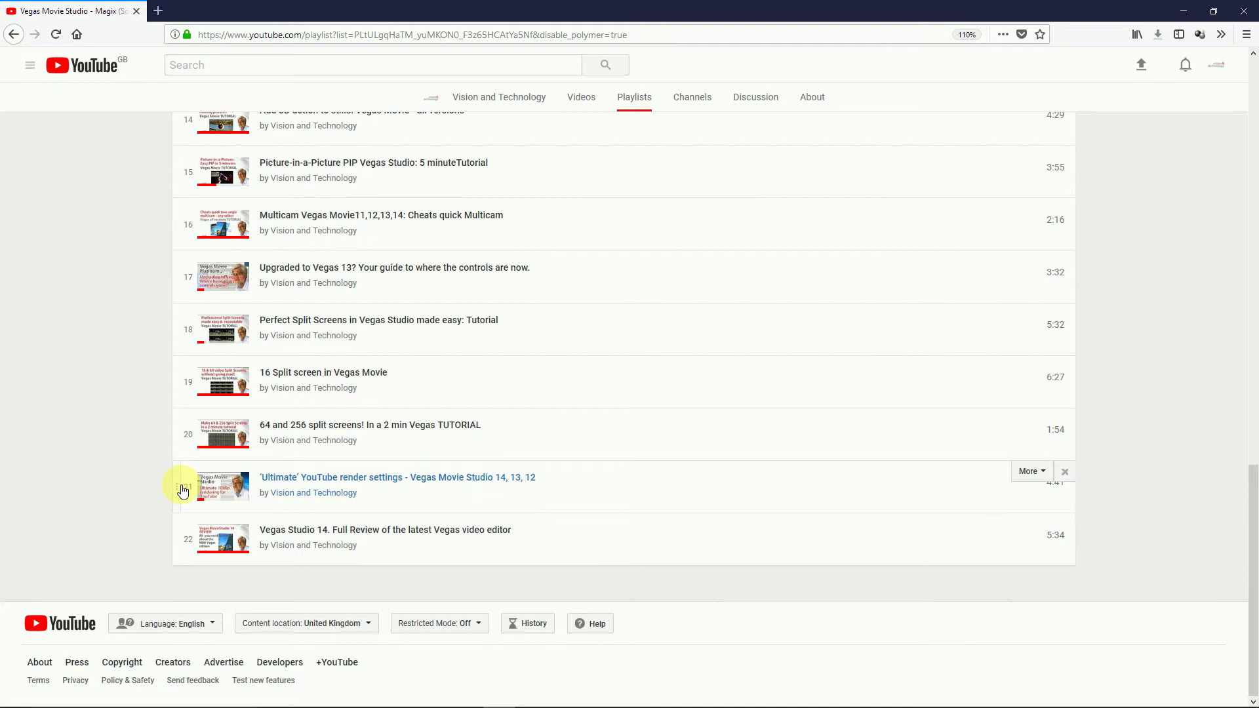
scroll(261, 429, "up", 3)
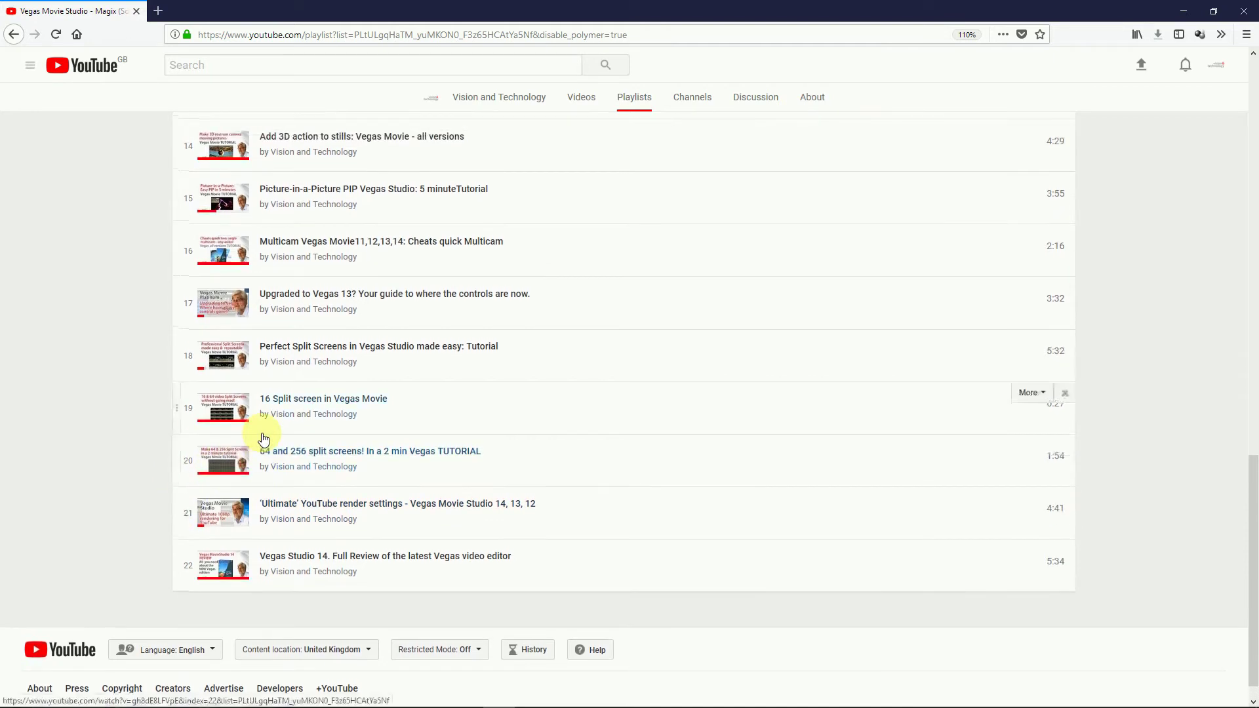
scroll(262, 438, "up", 12)
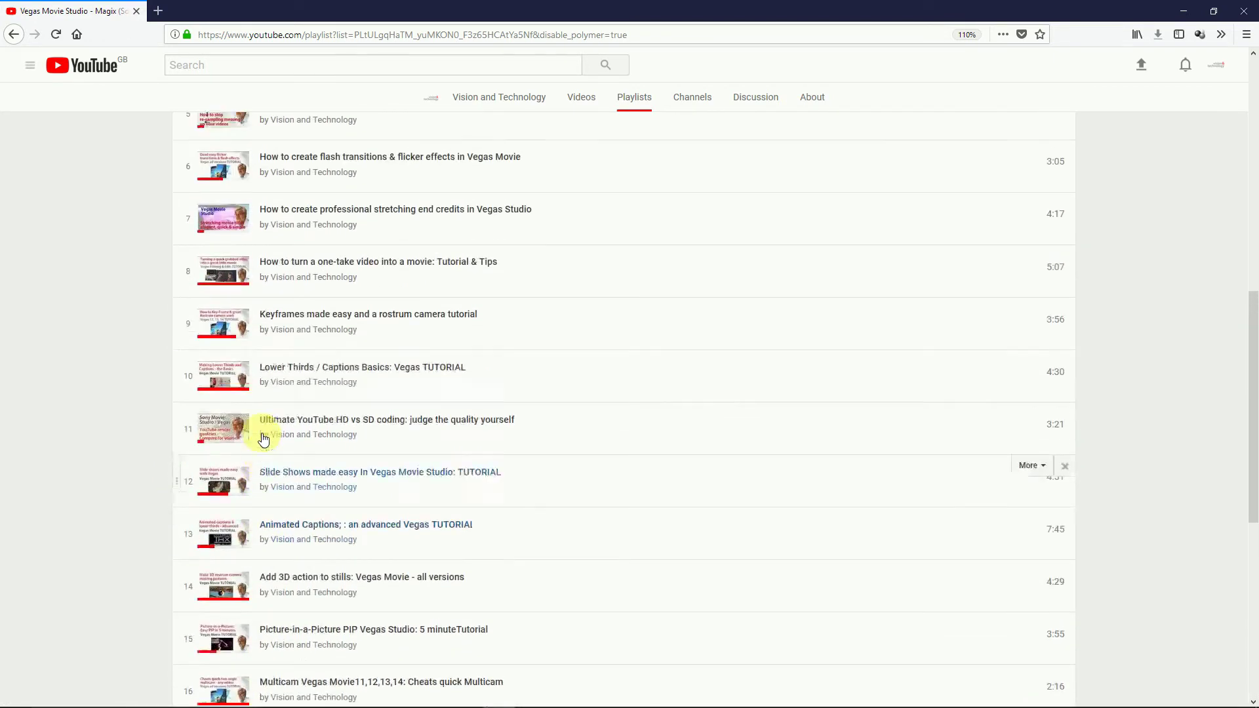
scroll(262, 439, "up", 2)
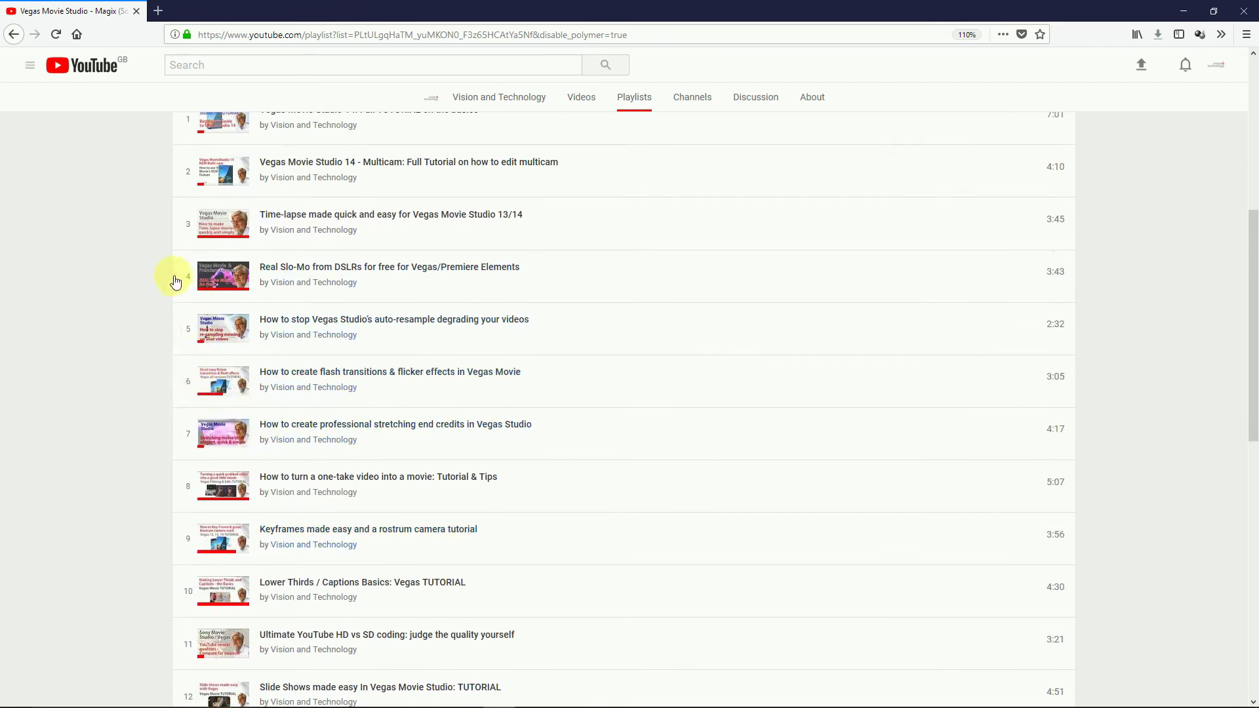
left_click_drag(175, 279, 176, 380)
scroll(183, 306, "down", 10)
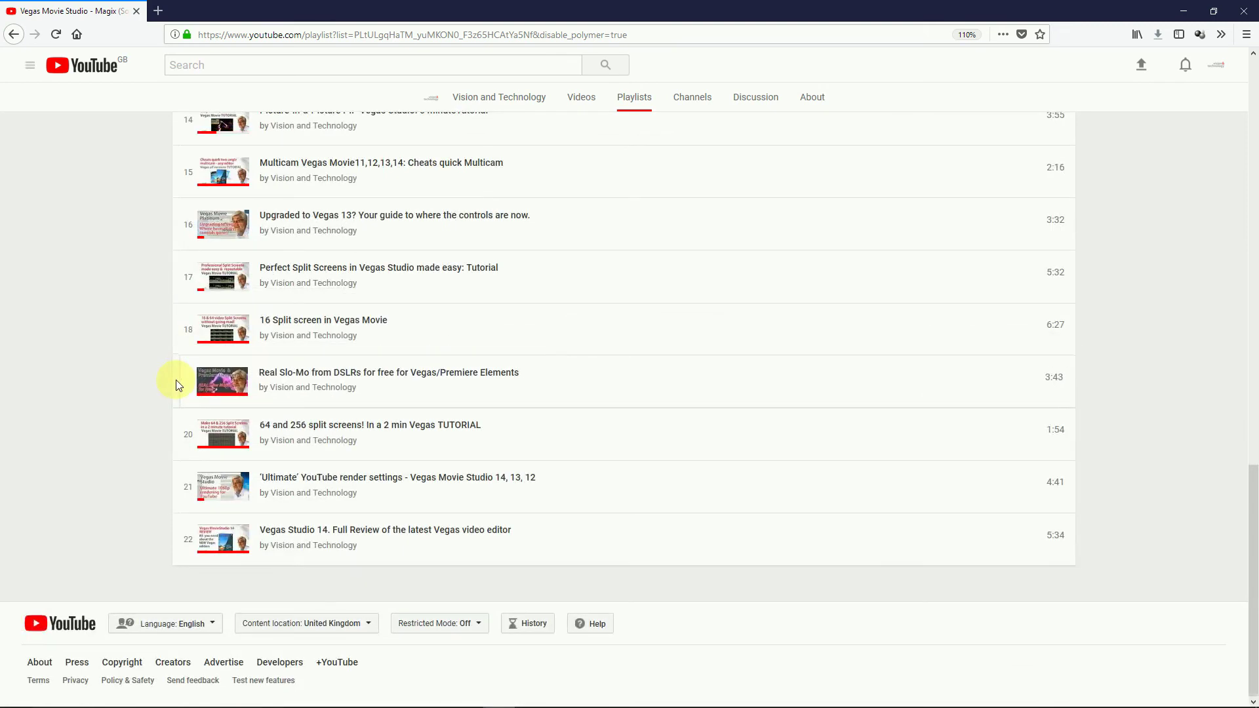
left_click_drag(176, 380, 175, 380)
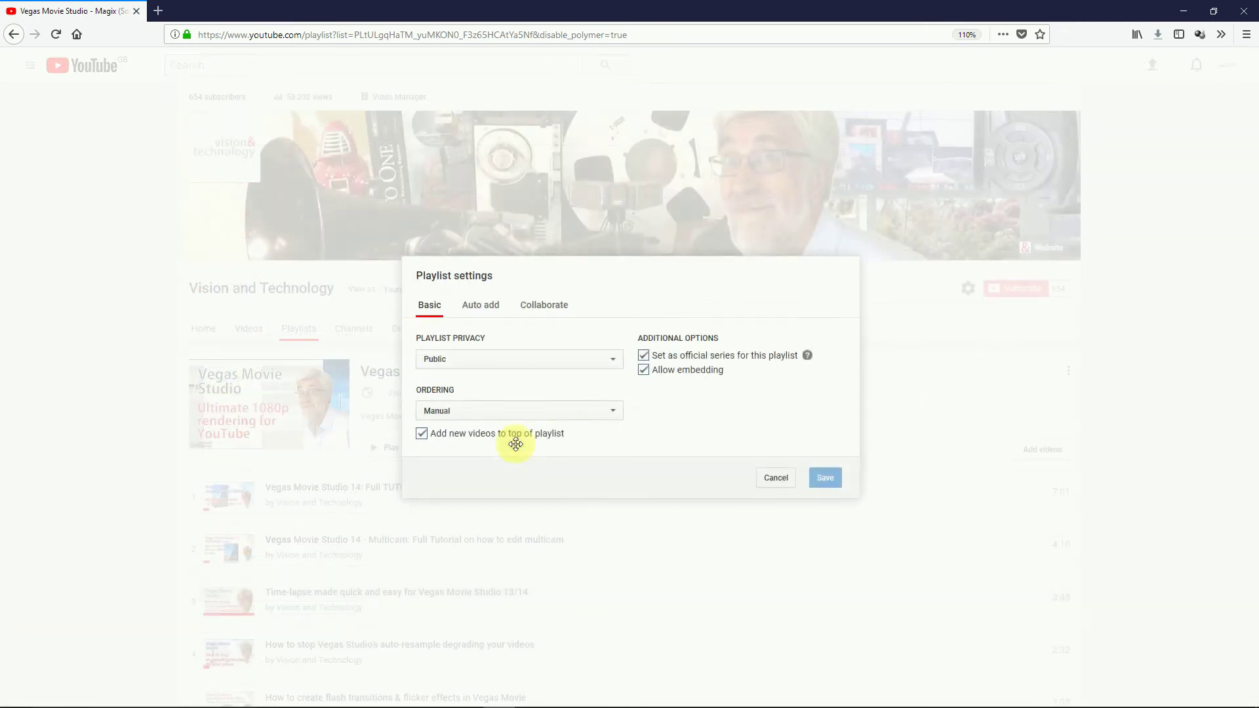
Step: Keep Allow embedding on, tick 'Set as official series for this playlist', then cancel the dialog
left_click(644, 368)
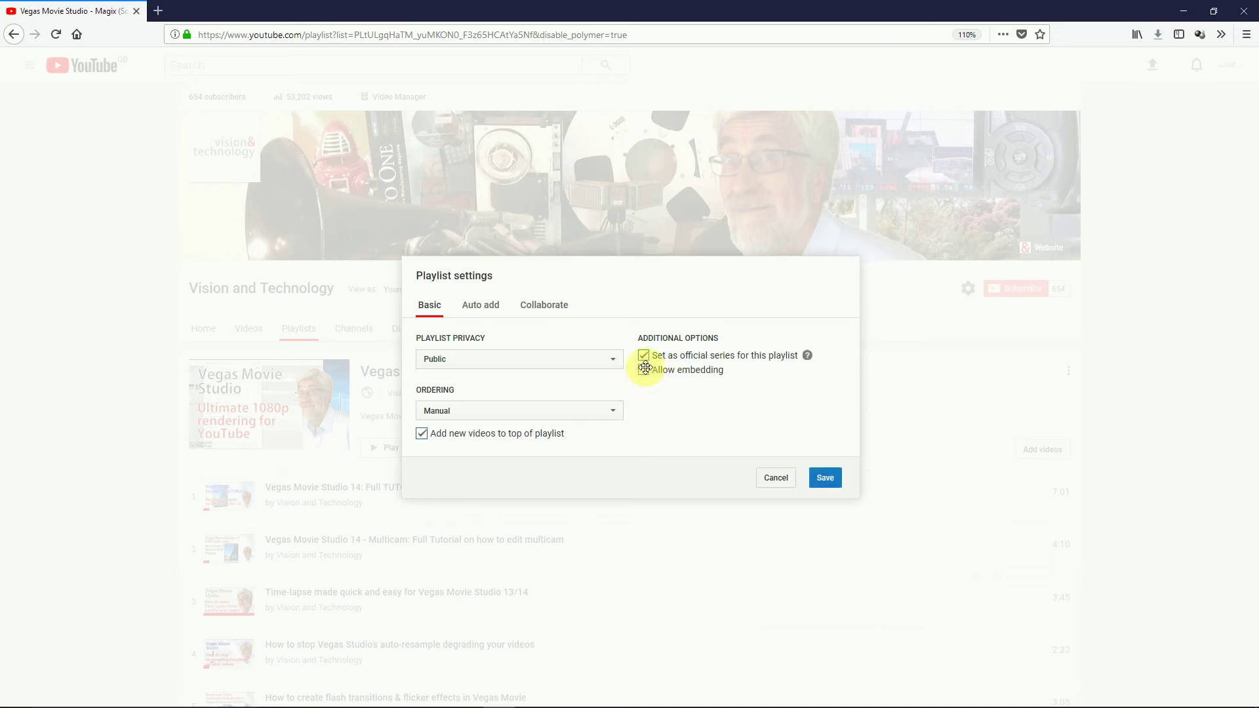
left_click(644, 368)
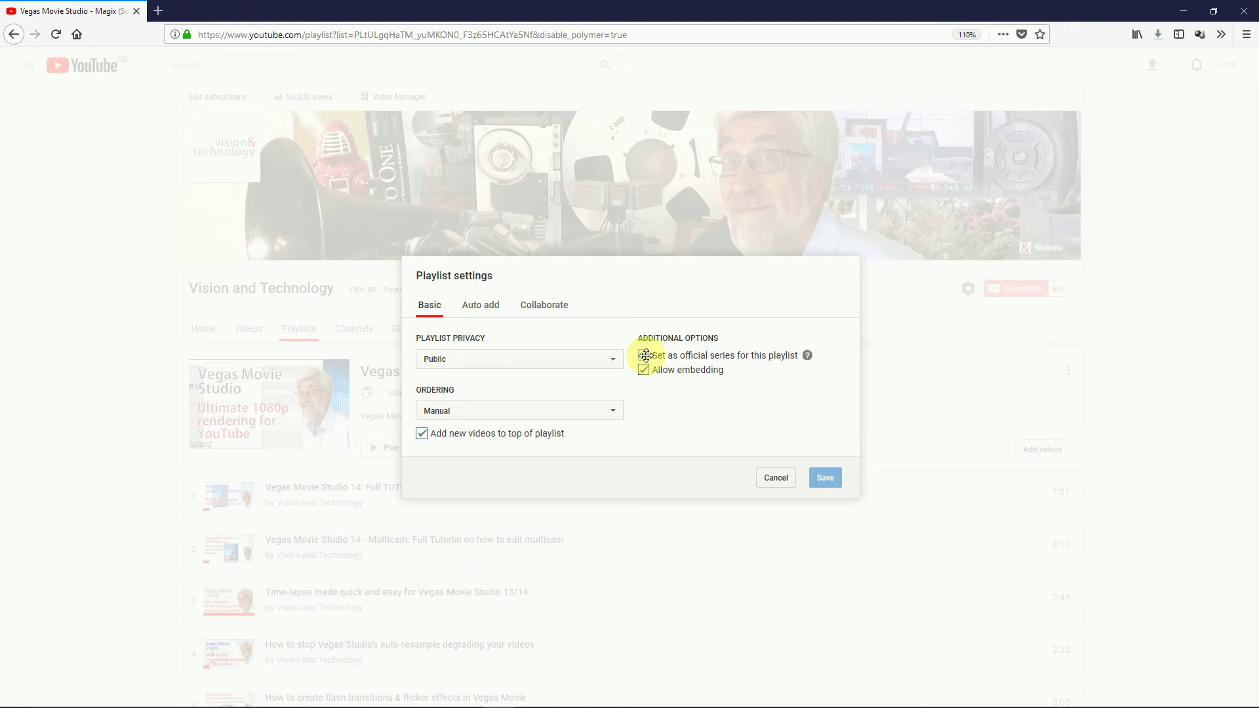
left_click(645, 355)
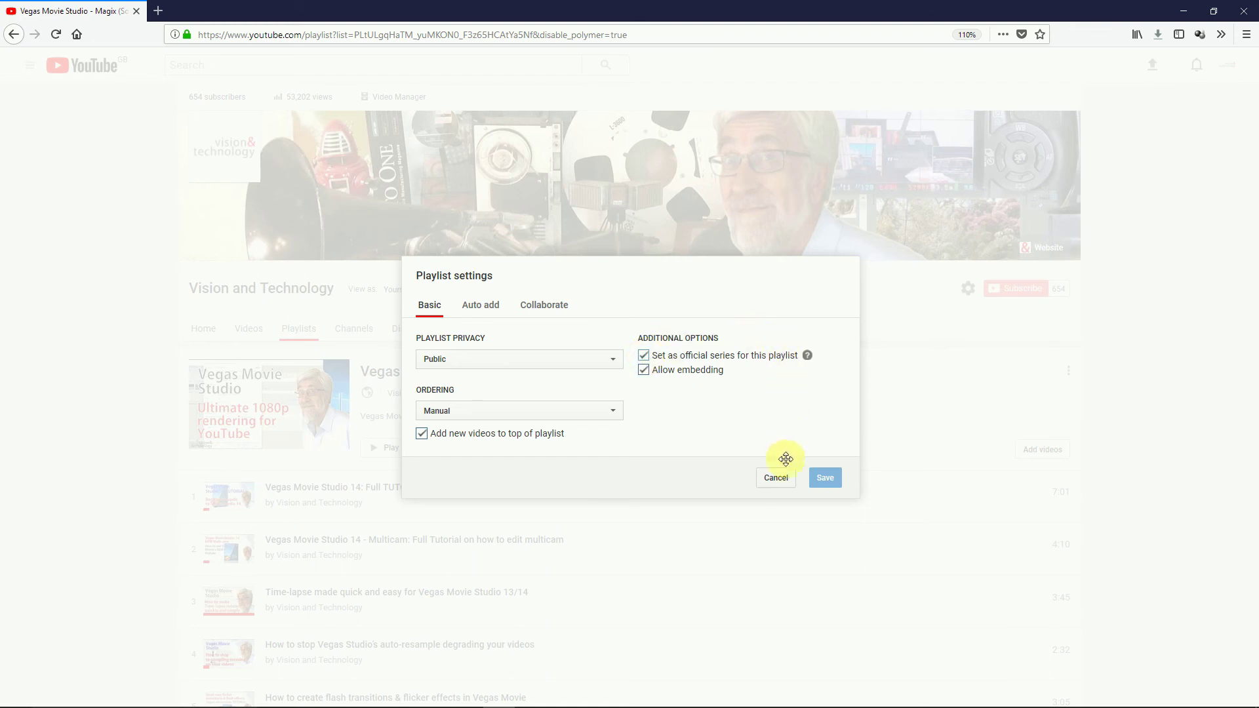
left_click(776, 477)
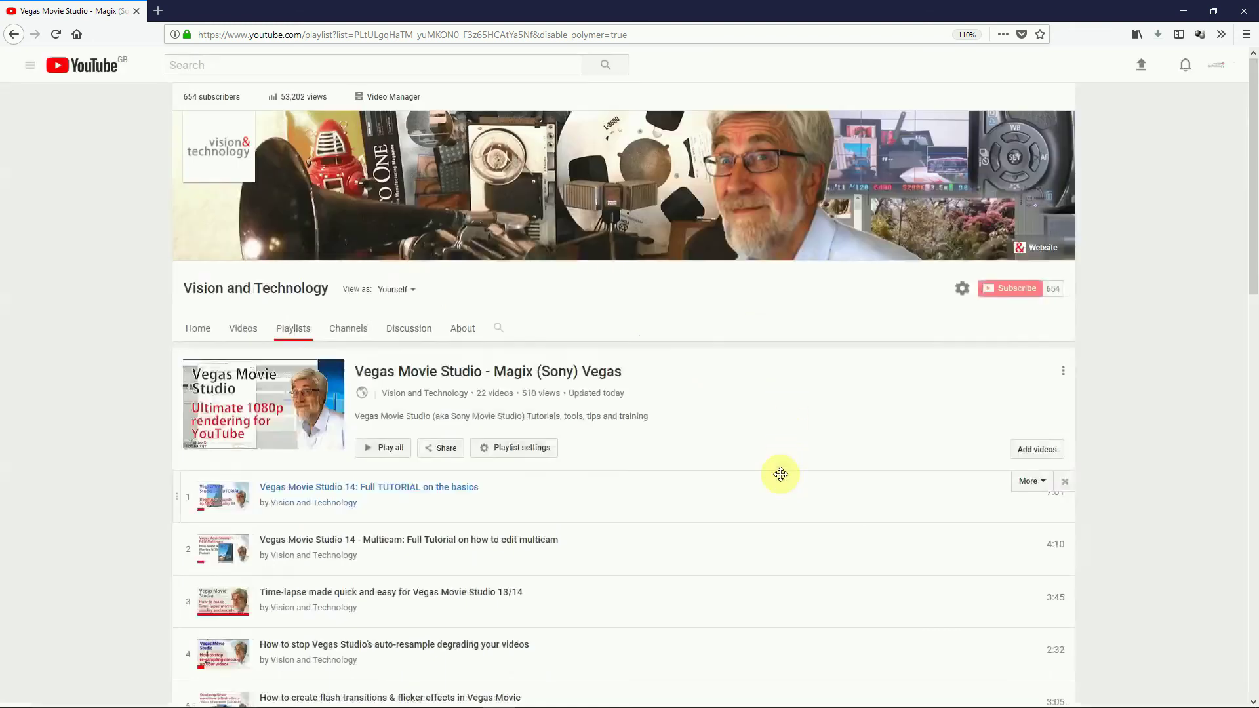
Step: Open the Home tab of the Vision and Technology channel
left_click(204, 328)
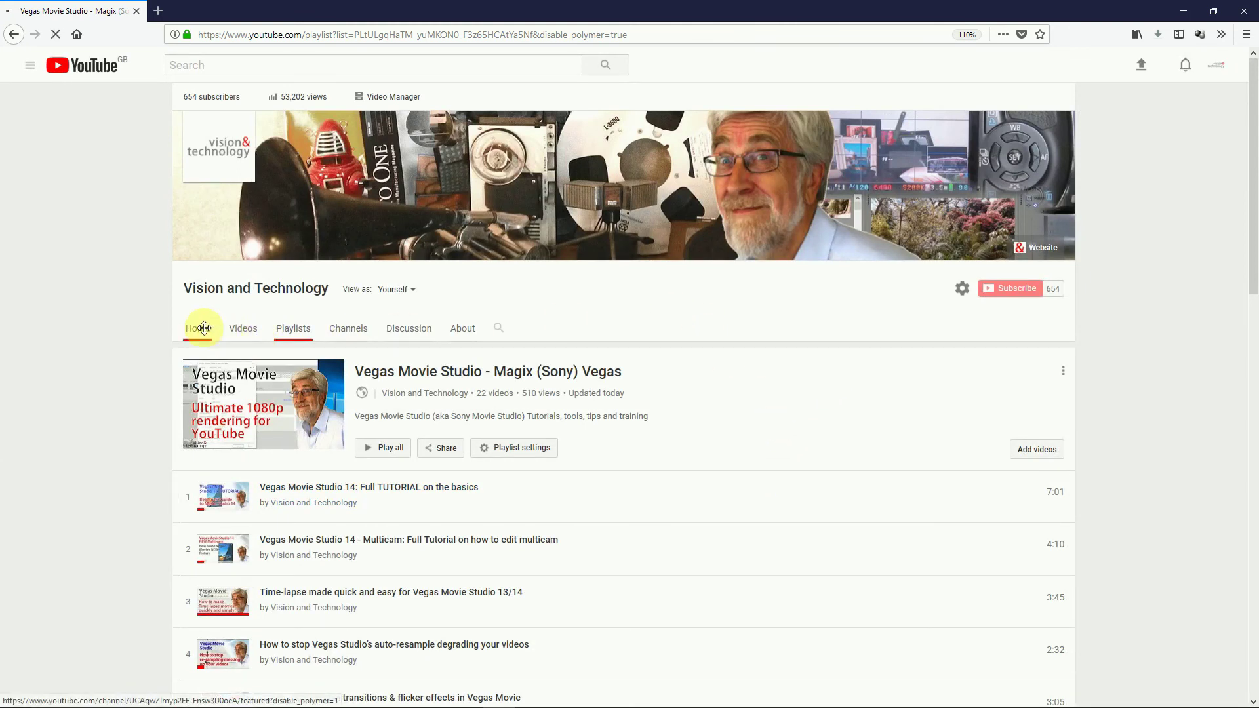